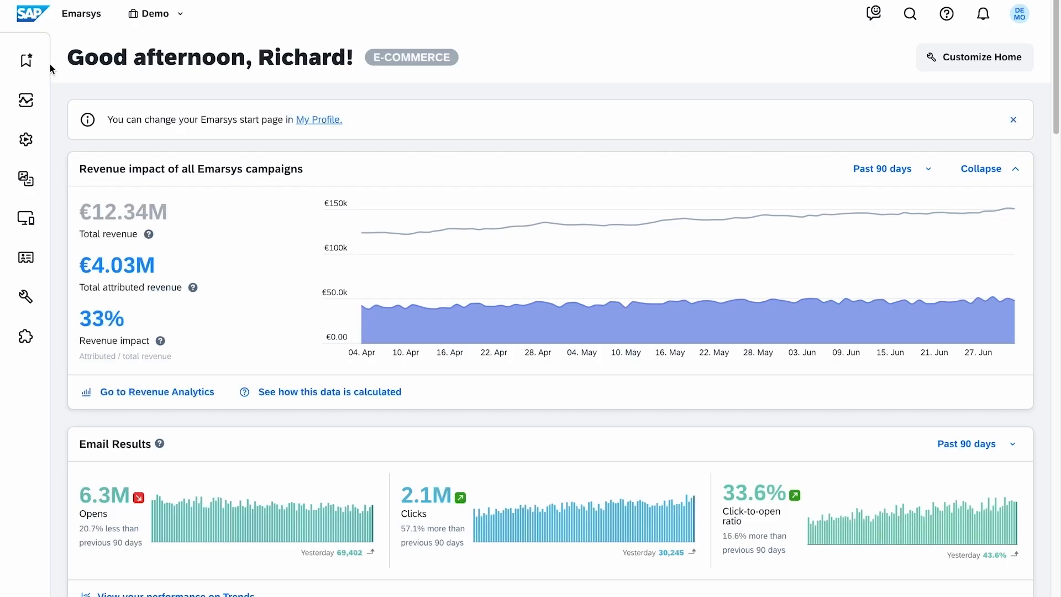
- Start a new MySQL connection in the Relational Data add-on's connections
click(83, 336)
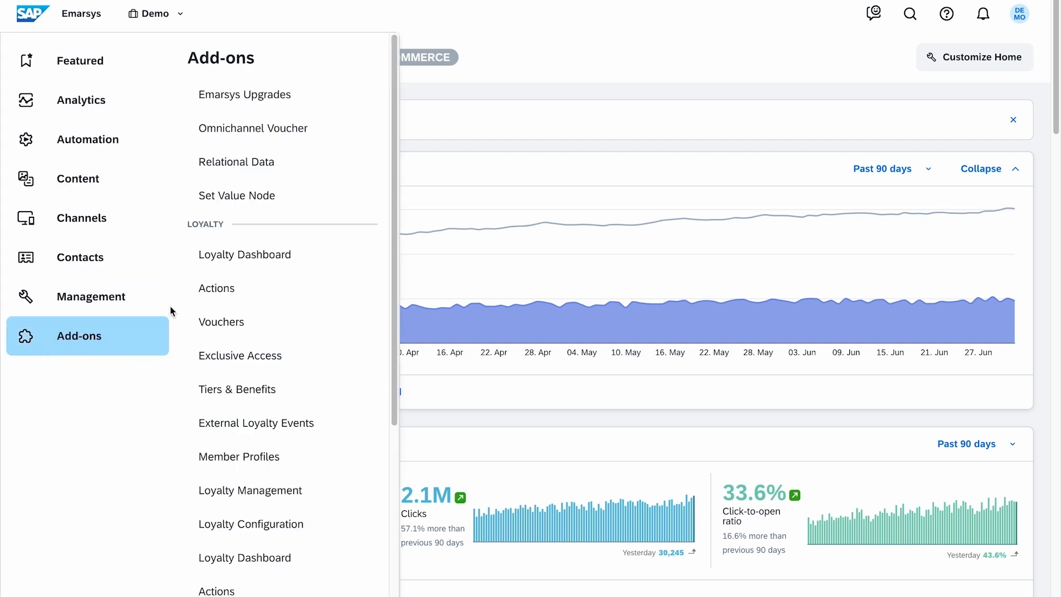
click(196, 175)
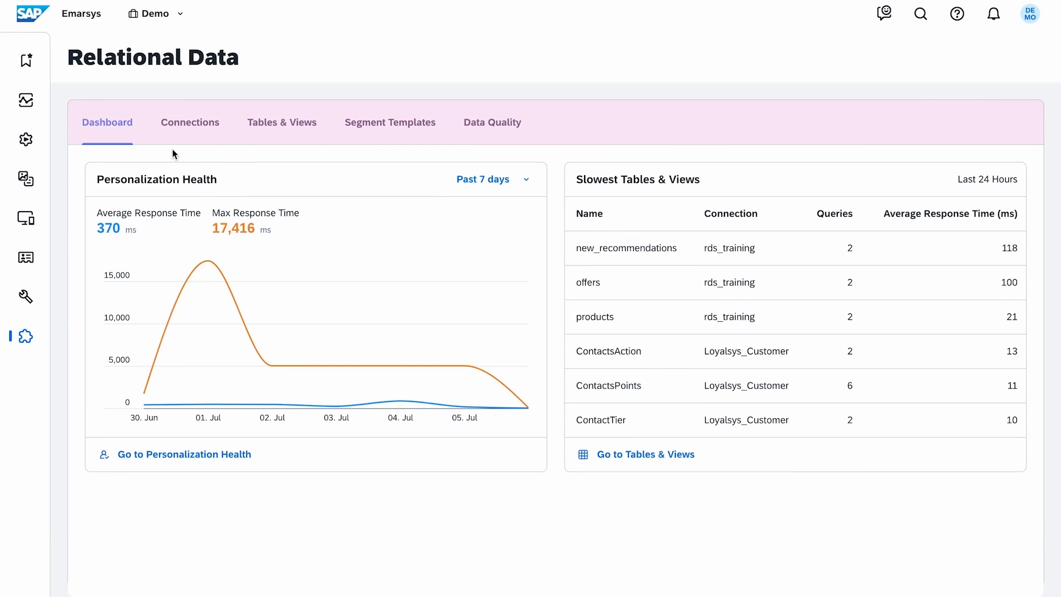
click(175, 138)
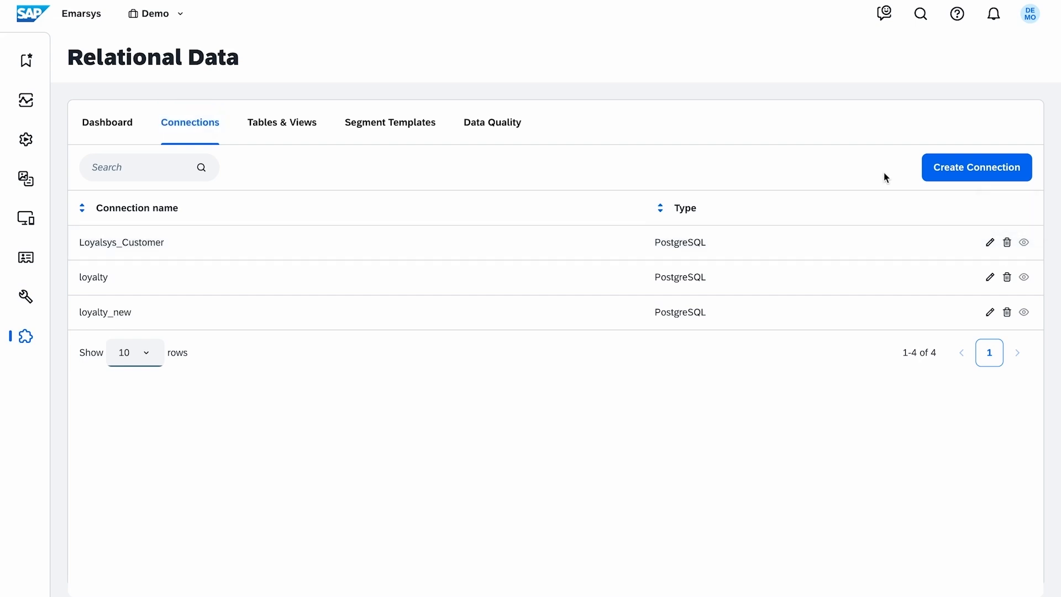
click(936, 183)
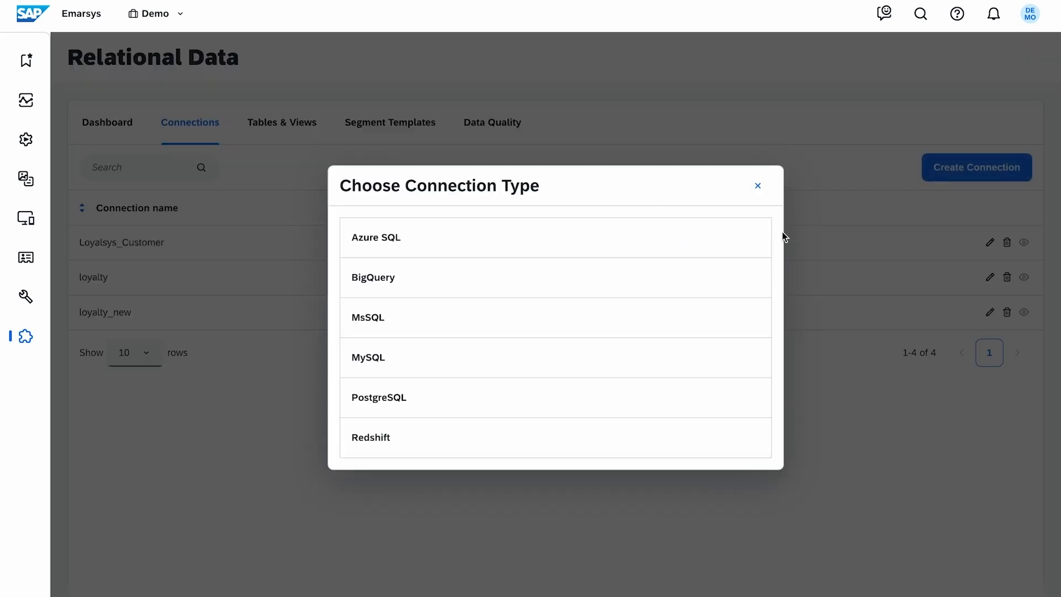
click(678, 369)
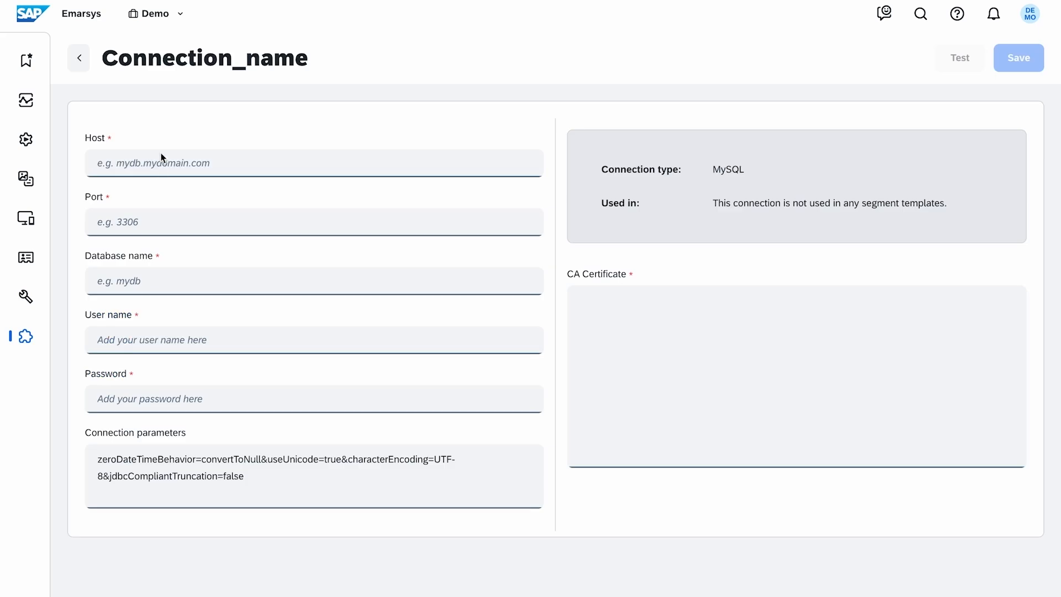
- Set the connection's host to 35.239.64.181, port to 3306 and database name to rds_training
click(158, 164)
text(35.239.64.181)
click(157, 220)
text(3306)
click(253, 282)
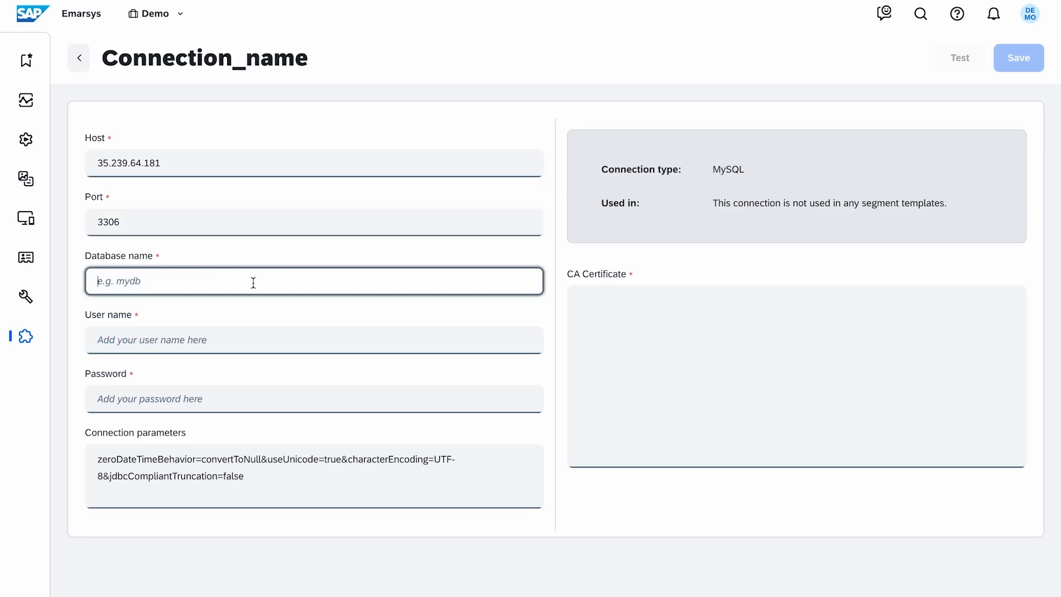
text(rds_training)
- Enter the connection's user name and password, paste the CA certificate, and save the connection
click(267, 340)
text(Customer_4567)
key(Tab)
text(•••••••••••••)
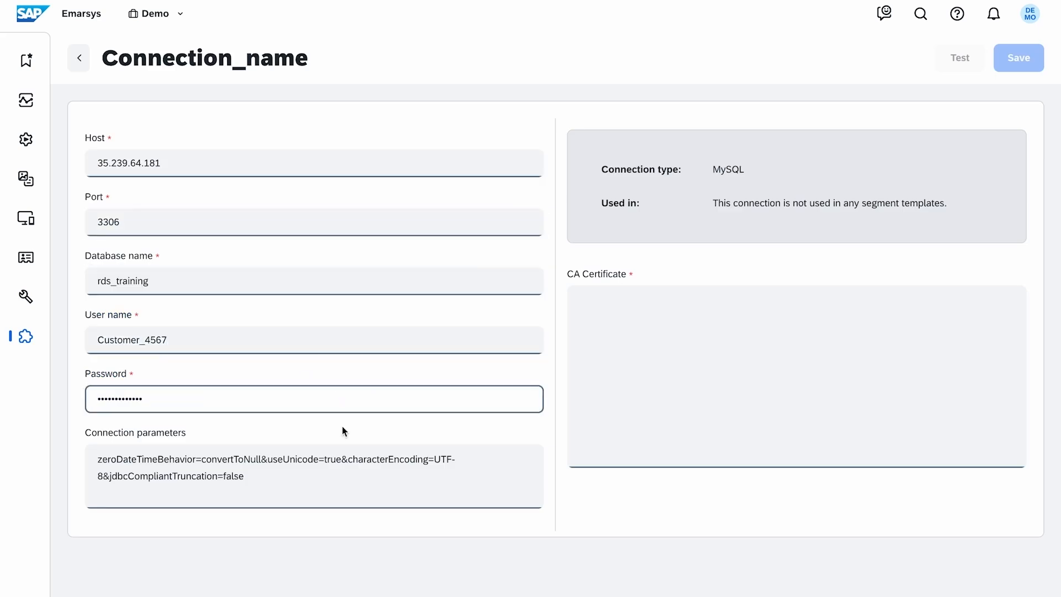
key(Tab)
click(609, 310)
key(ctrl+v)
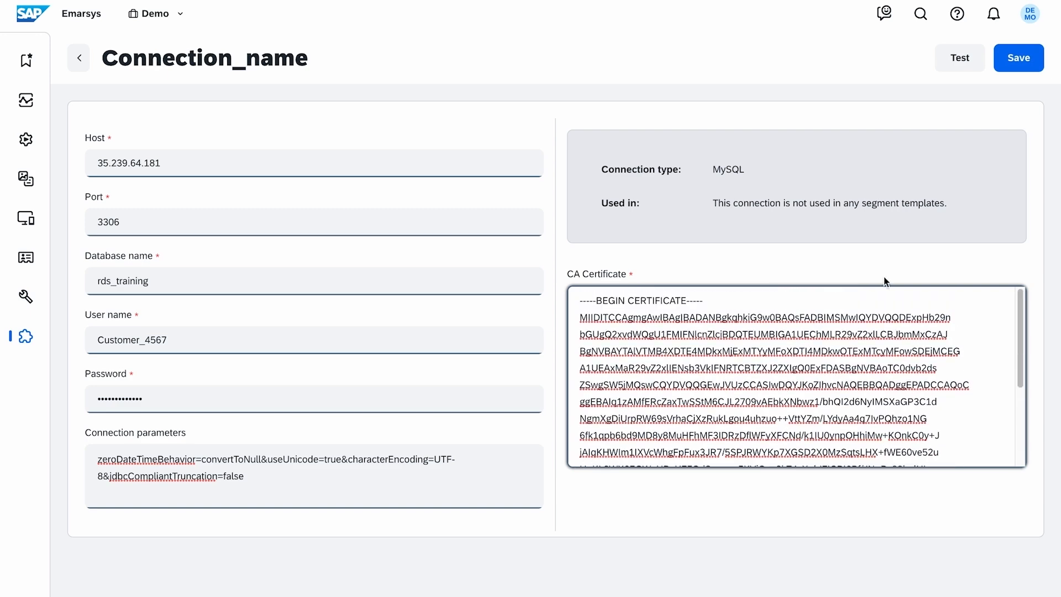
click(1019, 57)
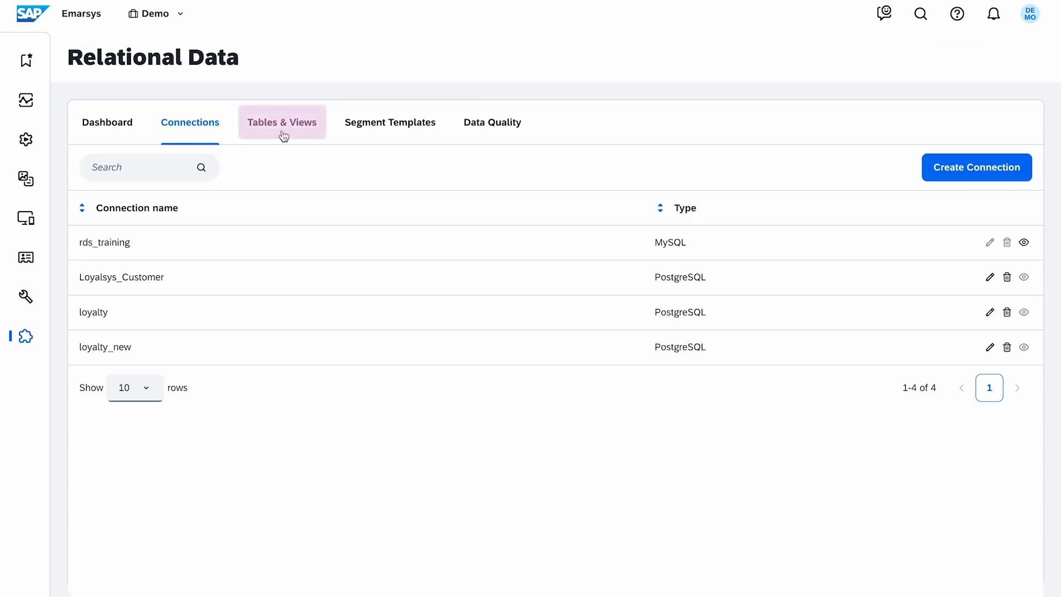
- Open the personalization settings of the new_recommendations view and save its field configuration with category, status and email as reference fields
click(282, 133)
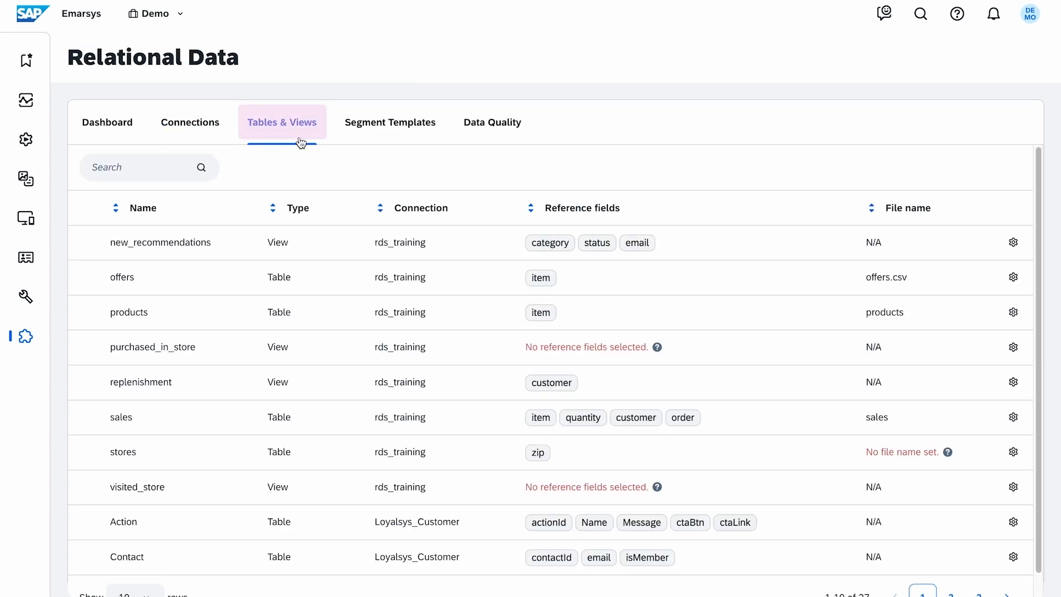
click(1014, 245)
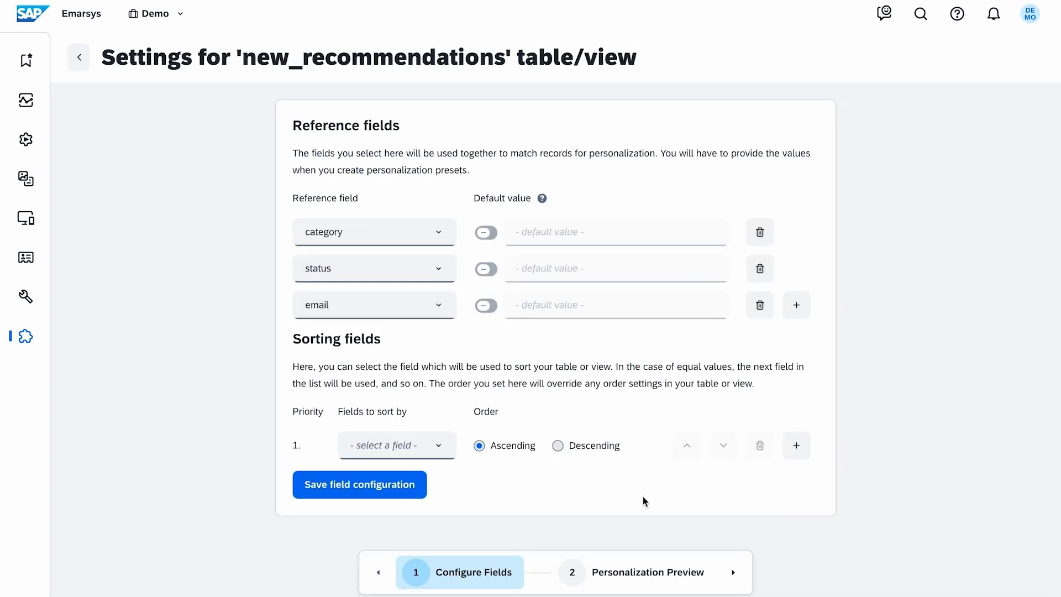
click(422, 497)
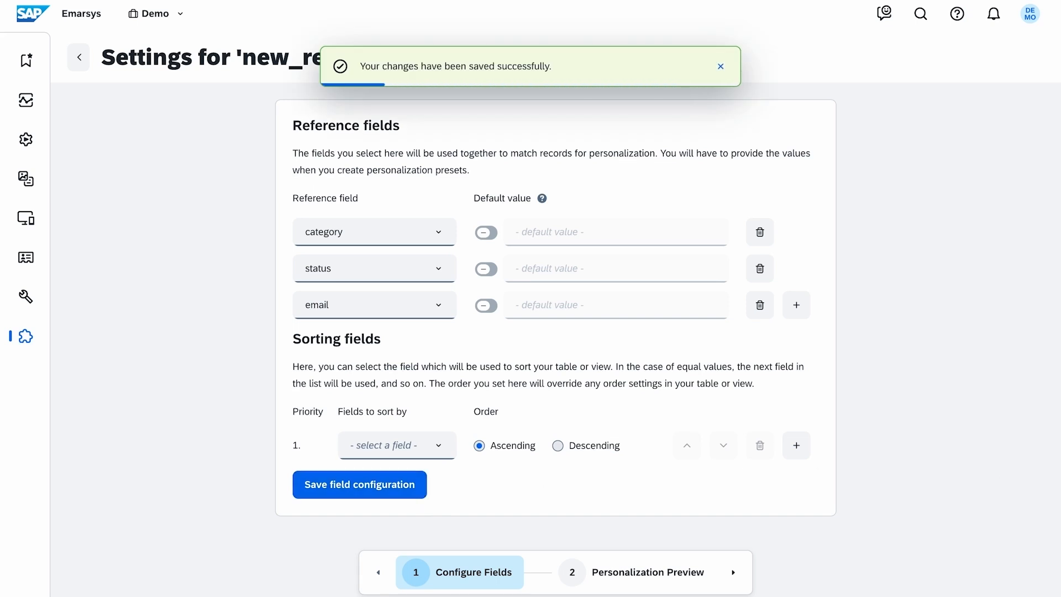
- Review the new_recommendations records in the personalization preview, reloading the displayed fields
click(604, 583)
click(376, 342)
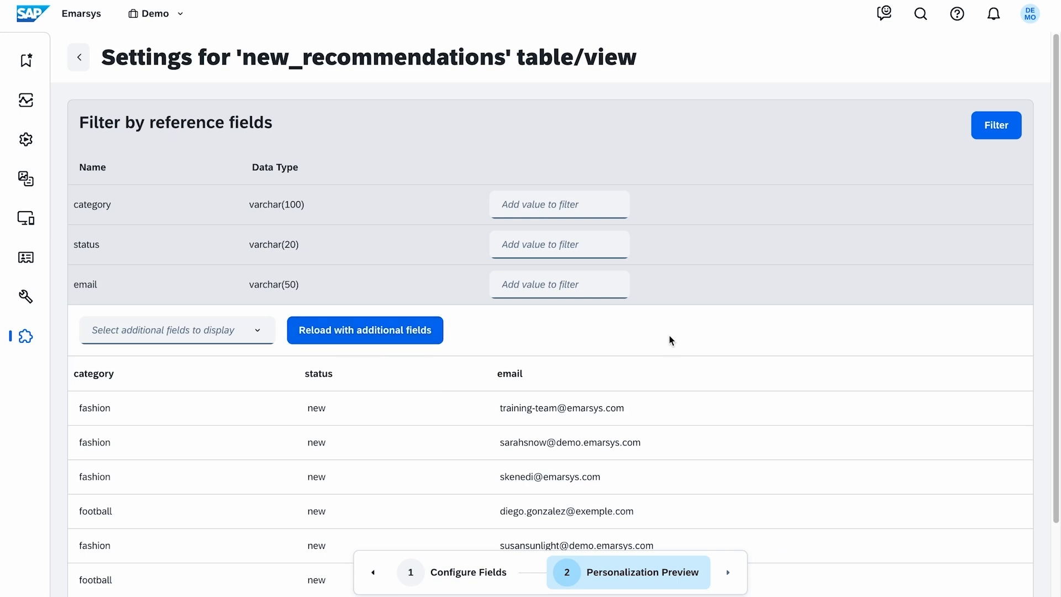
scroll(1046, 399, down, 2)
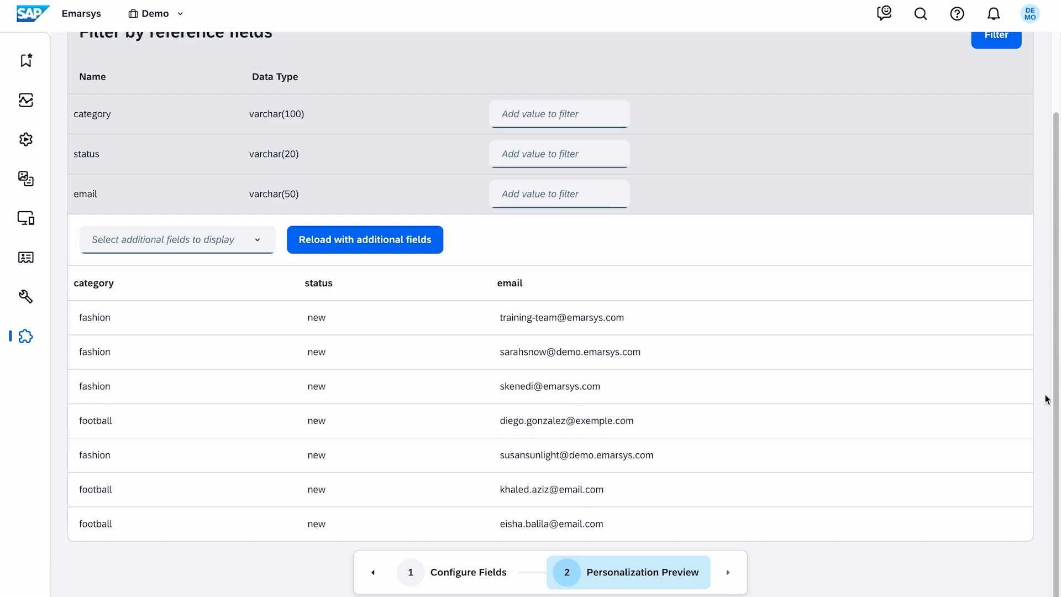
scroll(1046, 399, up, 2)
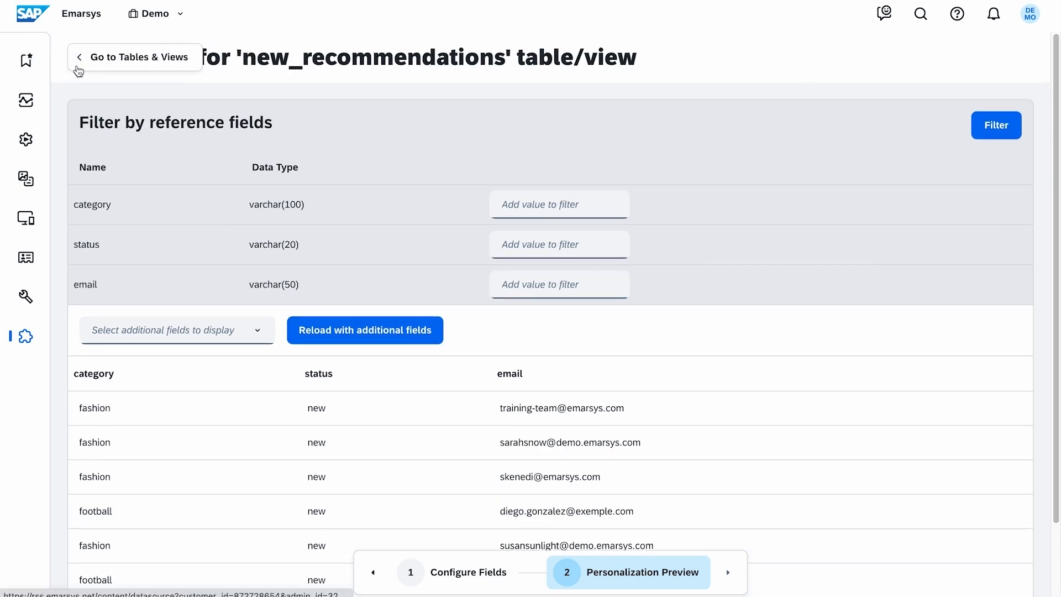
- Start a new segment template on the rds_training connection with the definition "Purchased in category more than Y days ago"
click(78, 60)
click(375, 138)
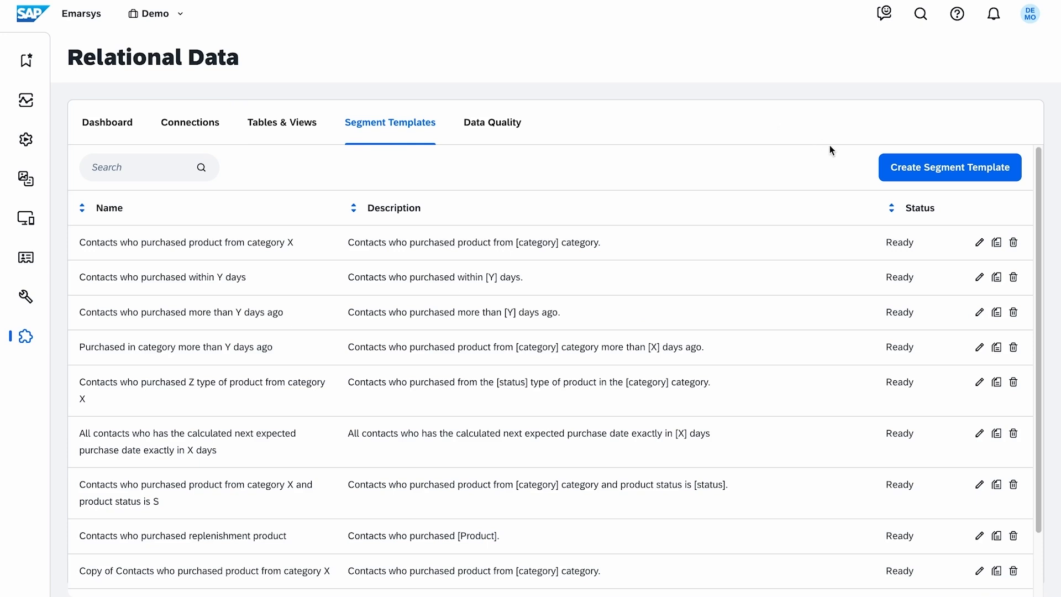
click(883, 178)
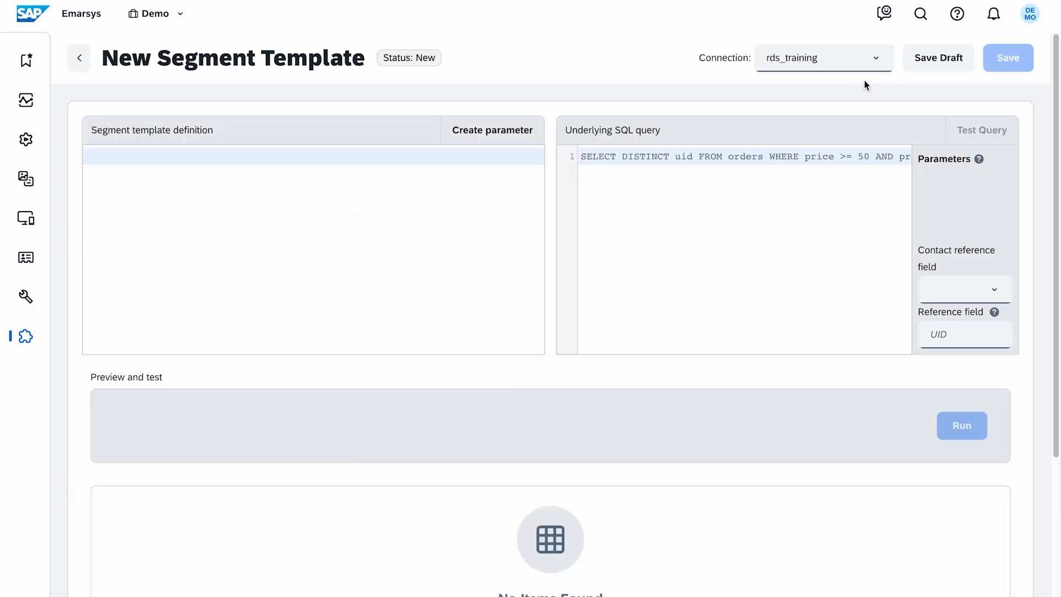
click(876, 62)
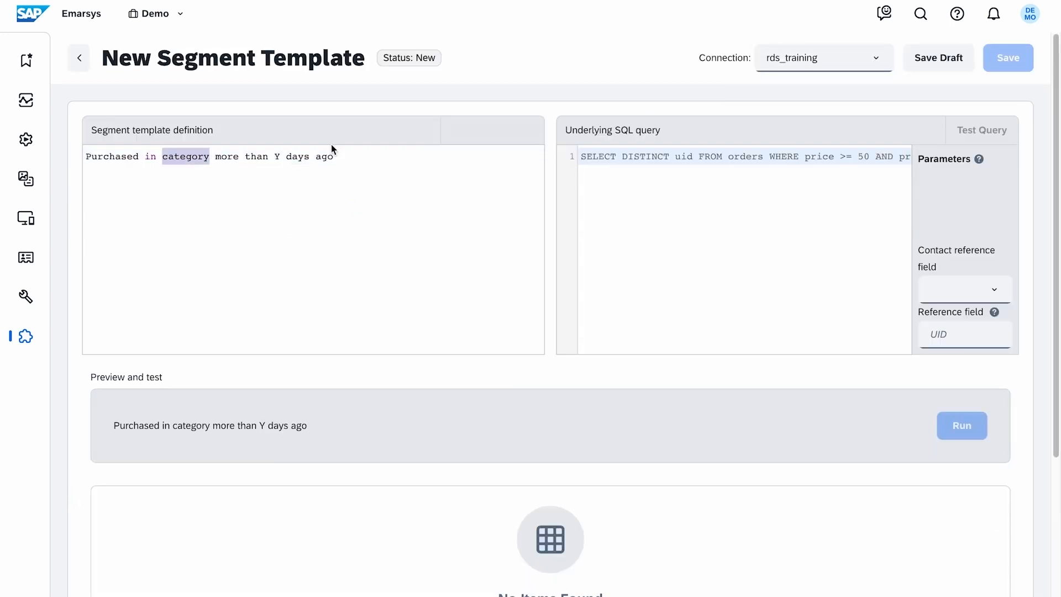
- Turn the word category in the definition into a custom defined list parameter named category, with basketball as its first option
click(467, 138)
text(category)
click(474, 358)
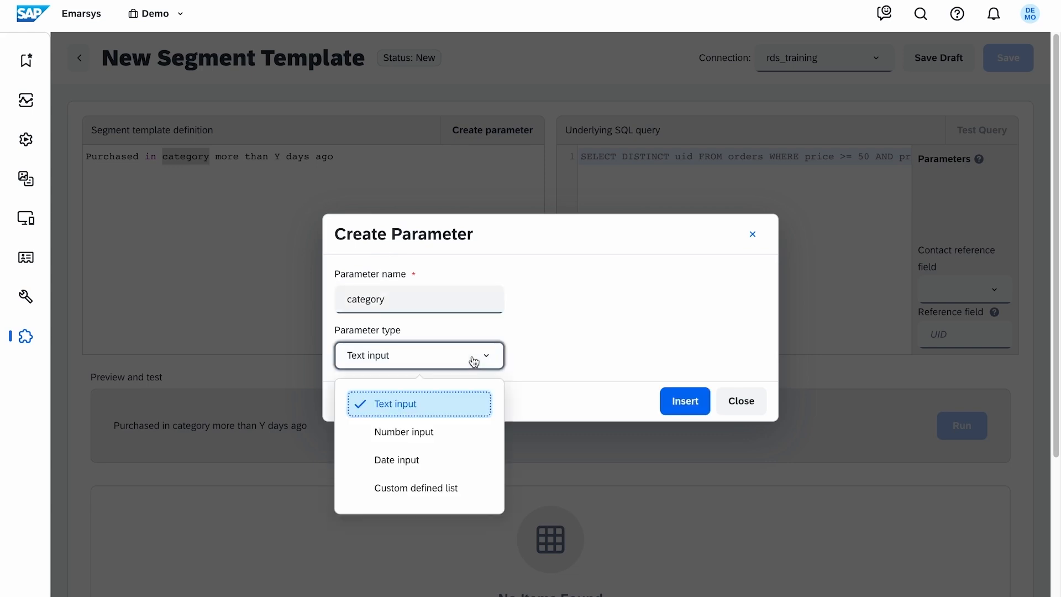
click(420, 488)
click(455, 410)
text(basketball)
key(Tab)
text(basketball)
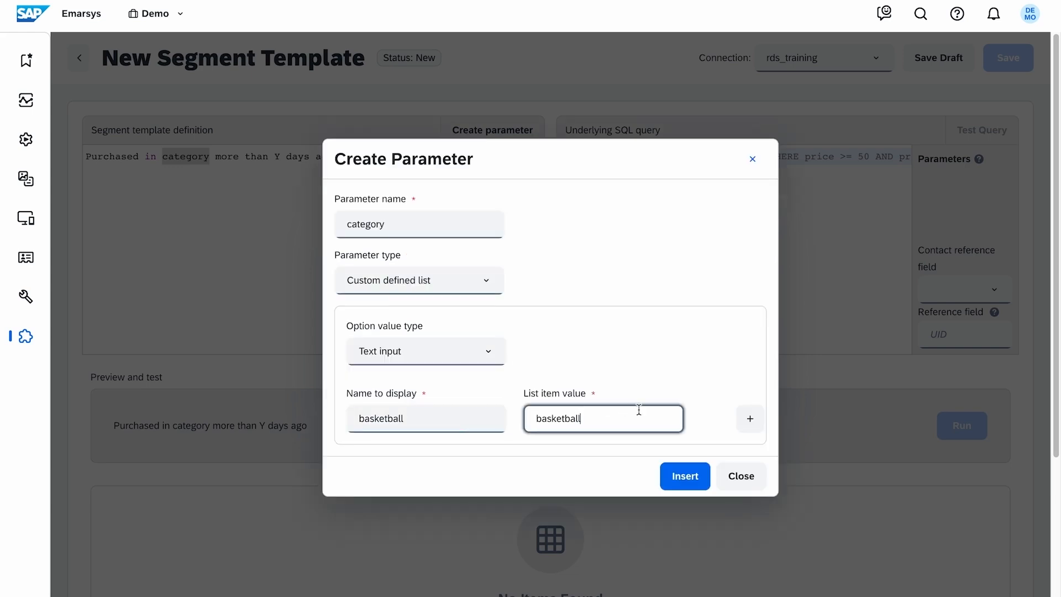
- Add football, unknown and volleyball as matching display names and values to the category list, and insert the parameter
click(747, 421)
text(football)
key(Tab)
text(football)
click(749, 436)
text(unknown)
key(Tab)
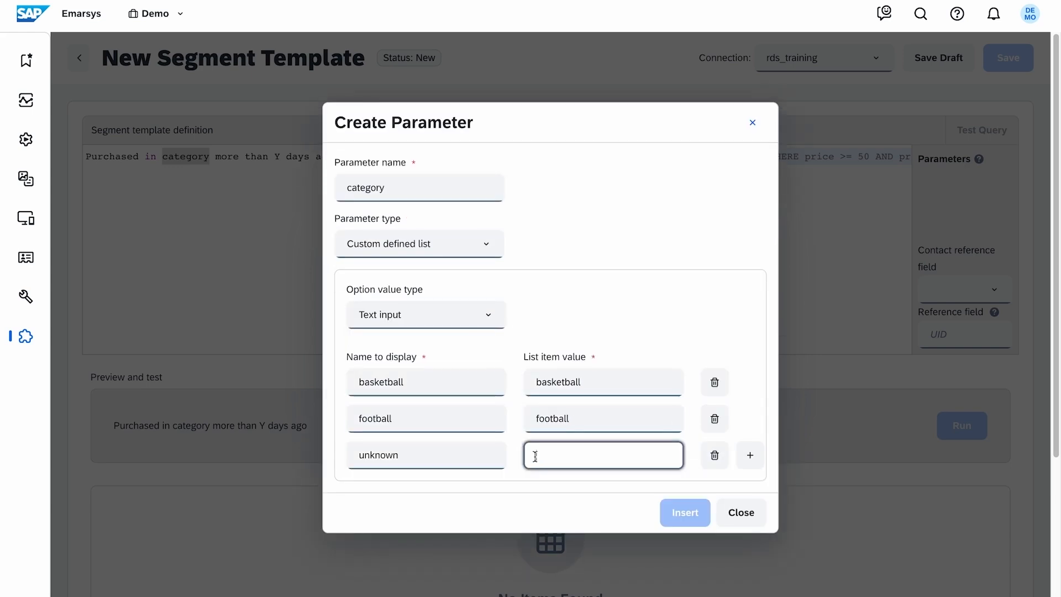
text(unknown)
click(749, 454)
text(volleyball)
key(Tab)
text(volleyball)
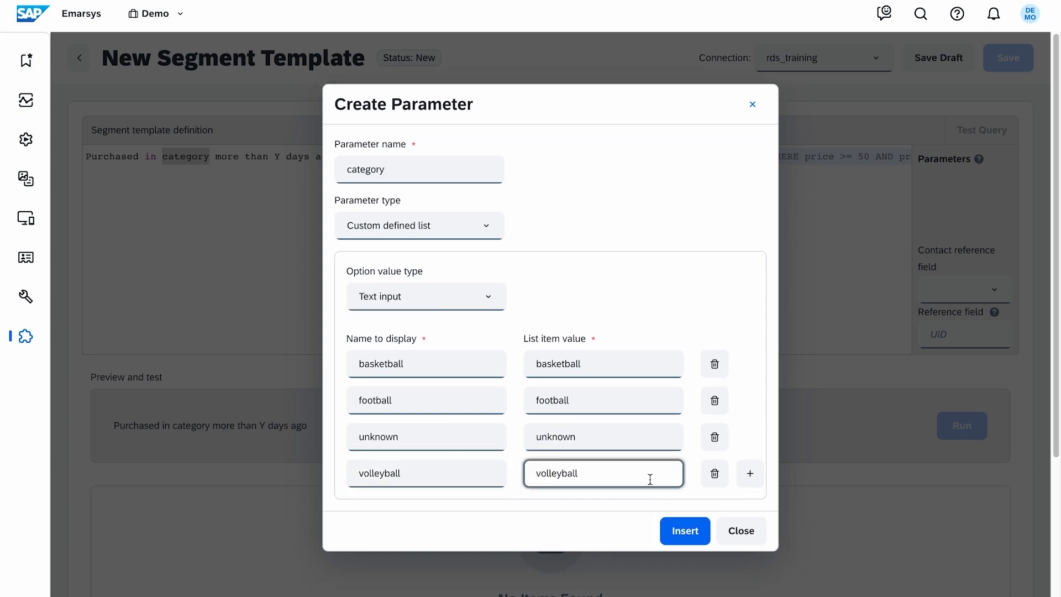
click(685, 531)
- Turn the Y in the template definition into a number input parameter named Y
click(457, 139)
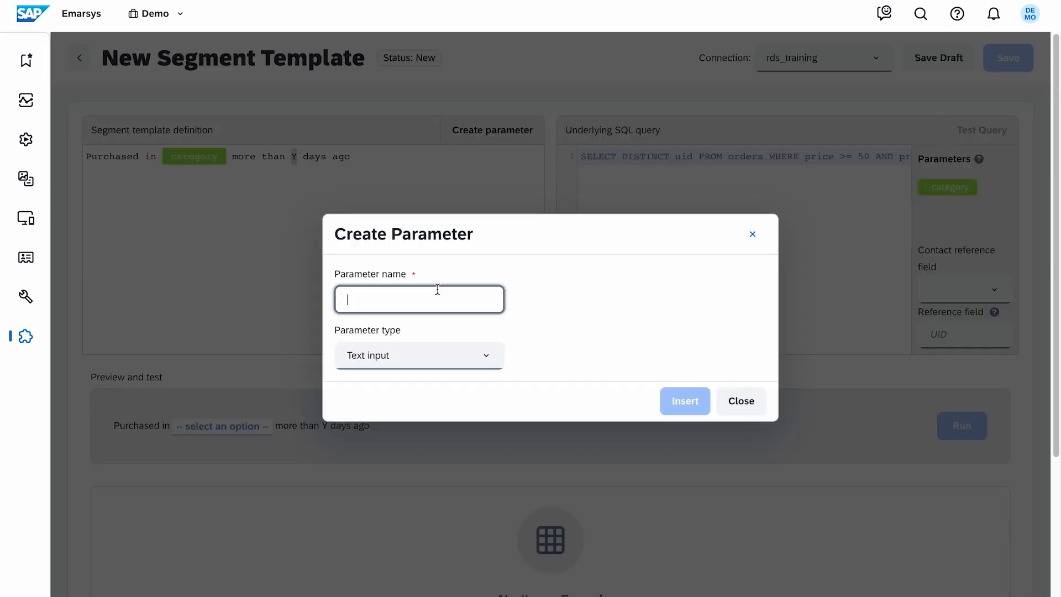
text(Y)
click(467, 360)
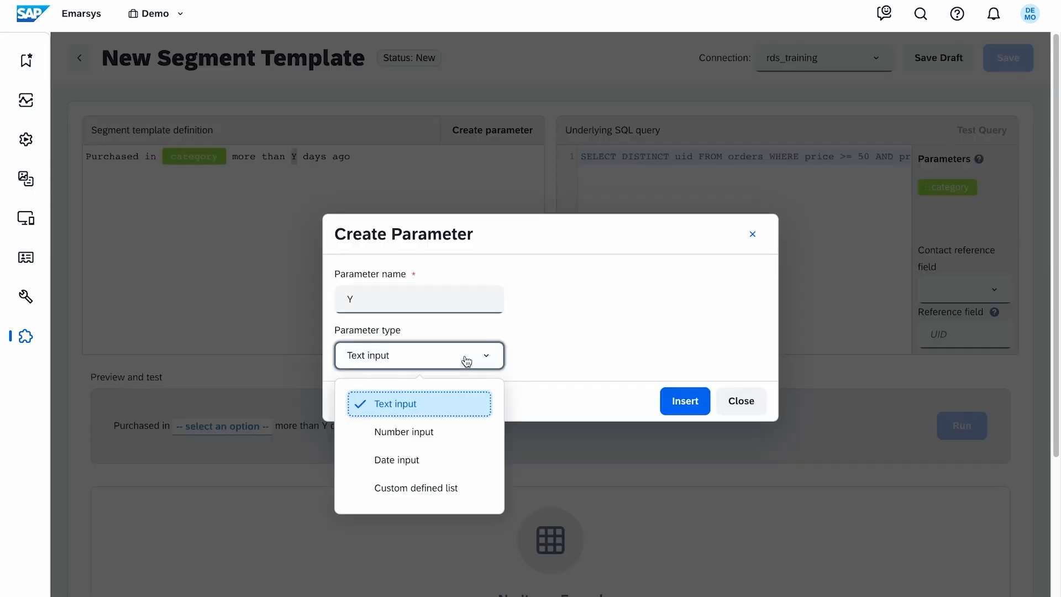
click(469, 430)
click(684, 401)
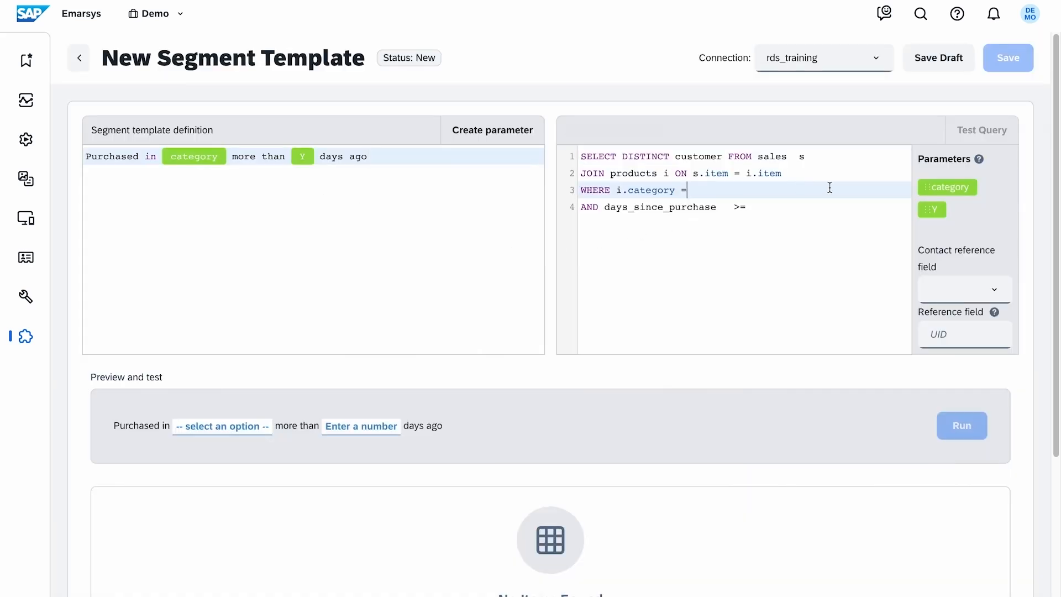
- Complete the SQL query by placing the category parameter after "i.category =" and the Y parameter after "days_since_purchase >="
drag(934, 192, 833, 206)
click(892, 215)
drag(927, 215, 831, 228)
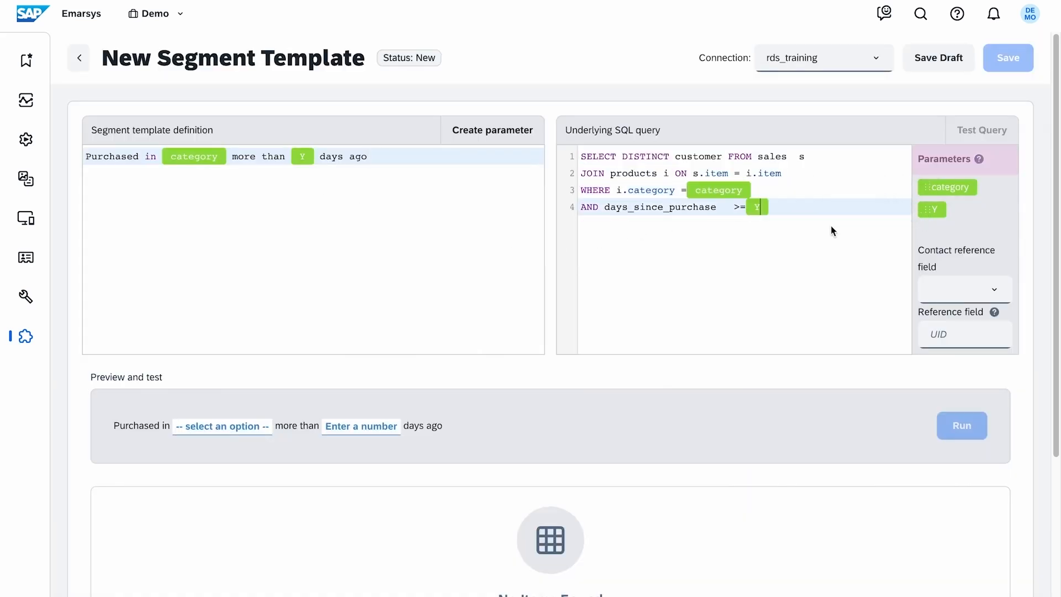
- Set the contact reference field to Email and the reference field to customer
click(921, 291)
click(829, 308)
click(939, 326)
text(customer)
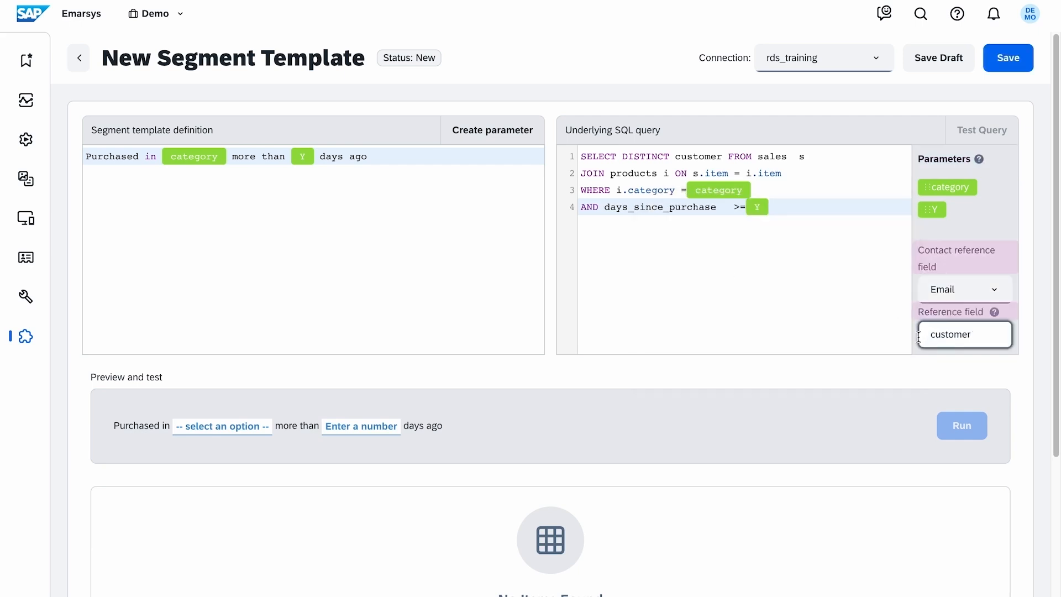
- Test the template with category football and 90 days, and review the matching customers
click(910, 381)
click(261, 430)
click(283, 498)
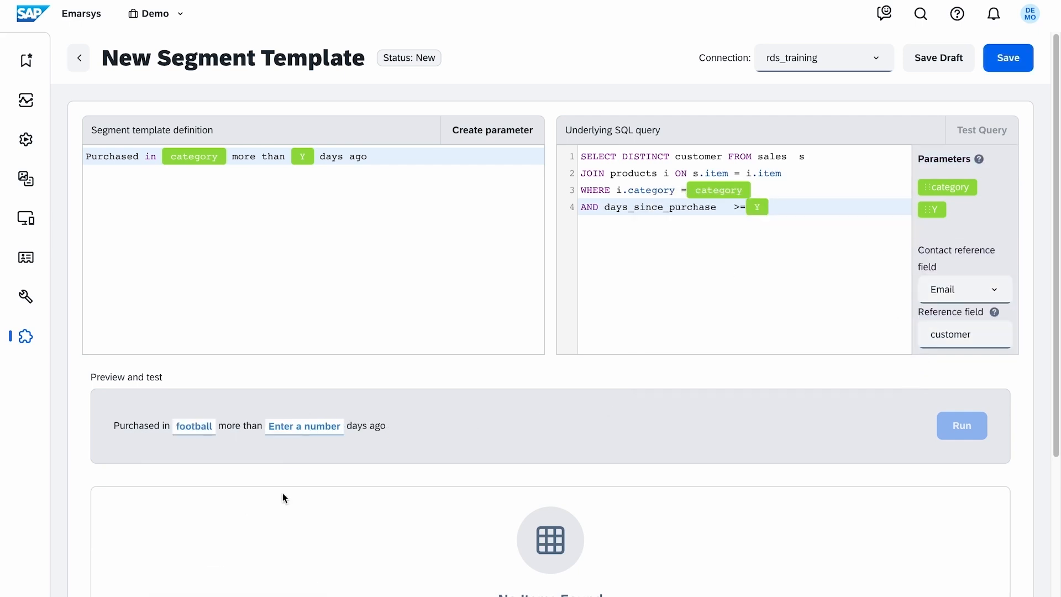
click(328, 429)
text(90)
click(961, 425)
scroll(1019, 473, down, 3)
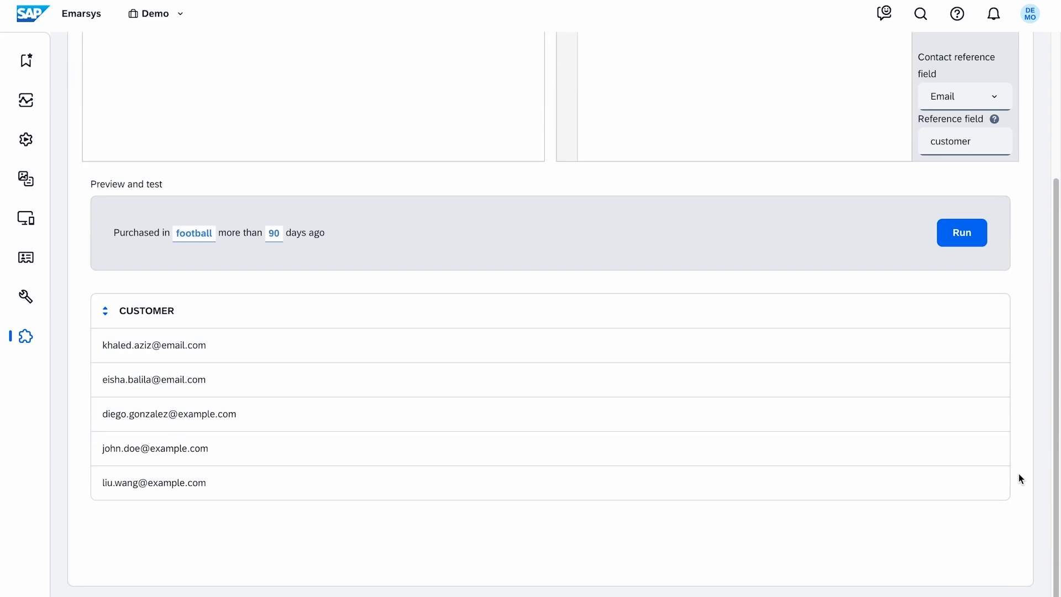
scroll(1019, 426, up, 3)
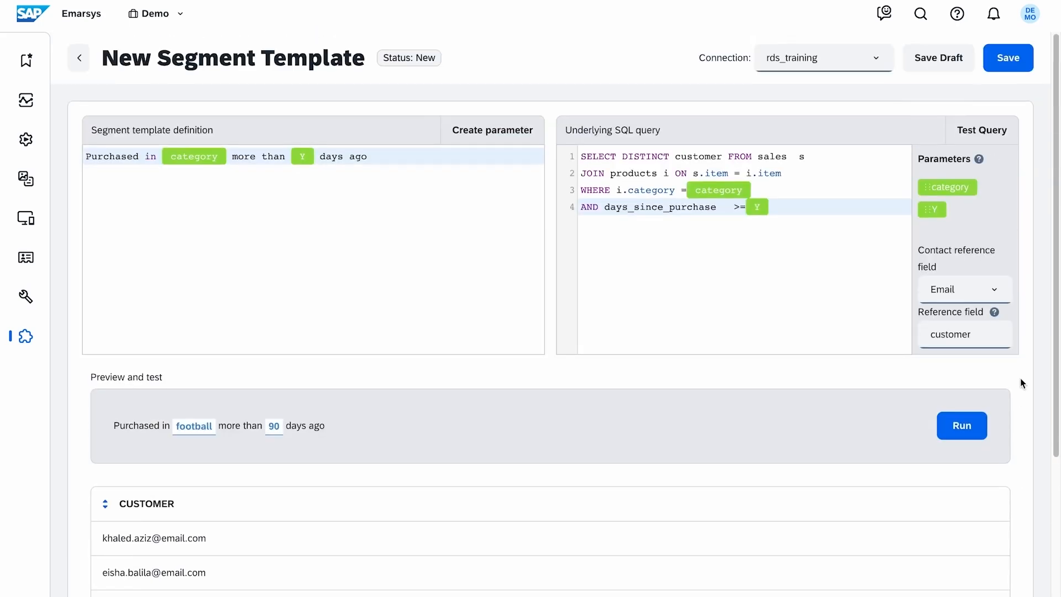
- Name the segment template "Purchased in category more than Y days ago" and save it
click(319, 61)
text(Purchased in category more than Y days ago)
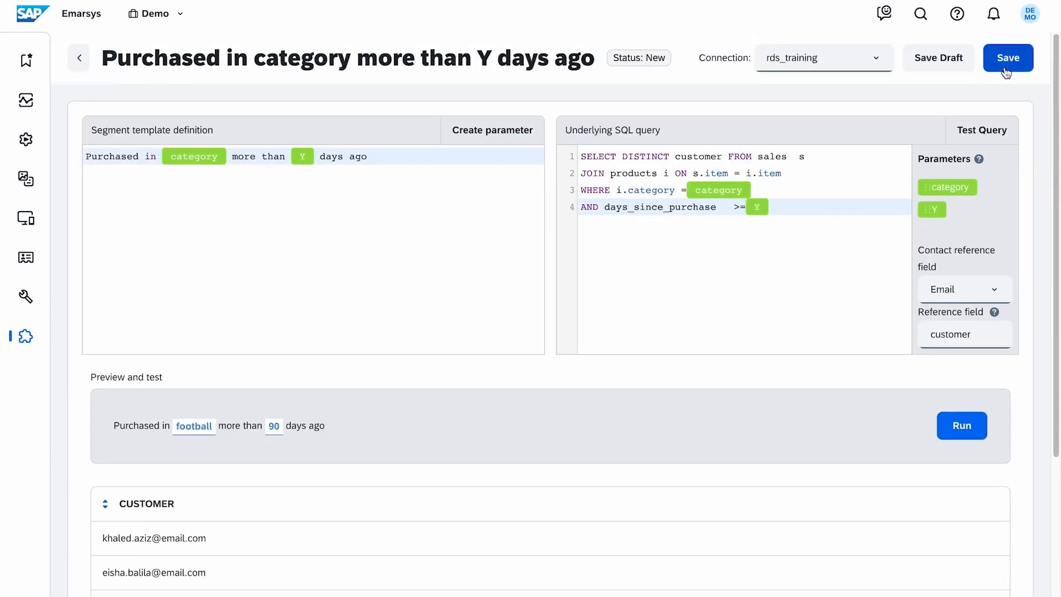
click(1007, 58)
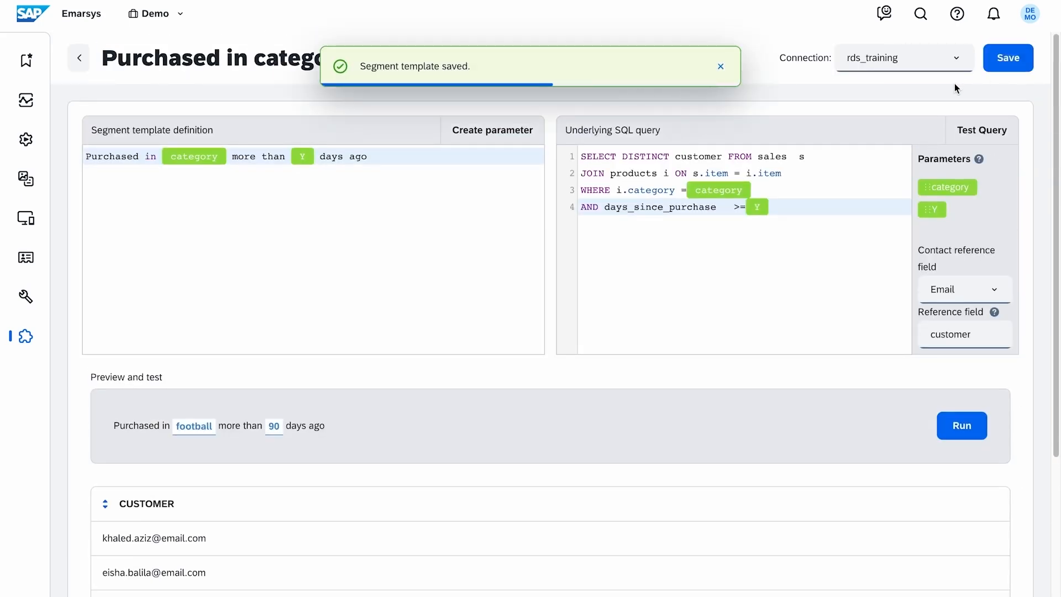
- Start a new standard segment of the relational data type from the contact segments overview
click(46, 261)
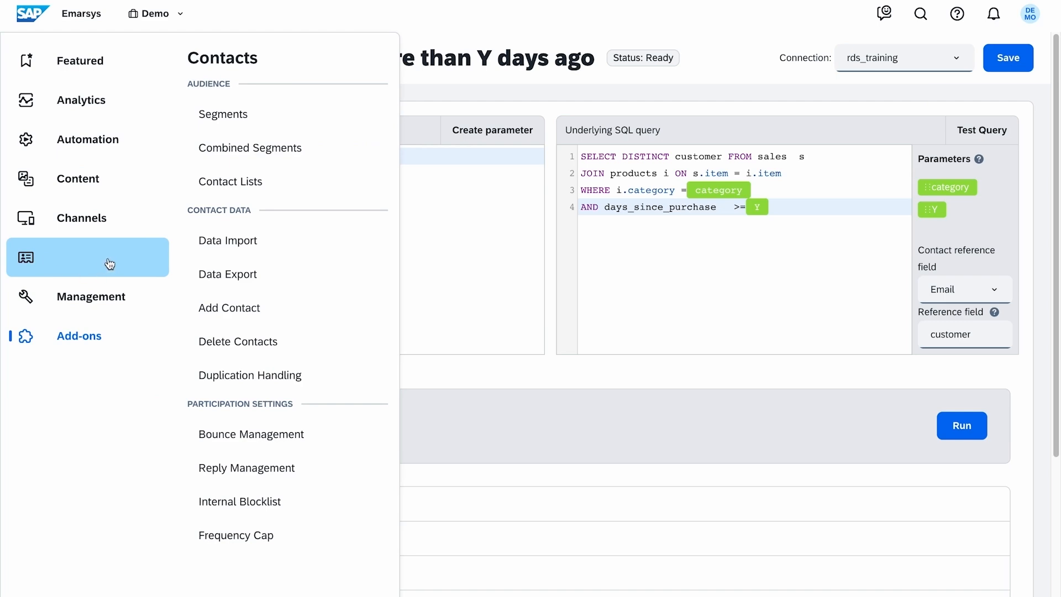
click(273, 113)
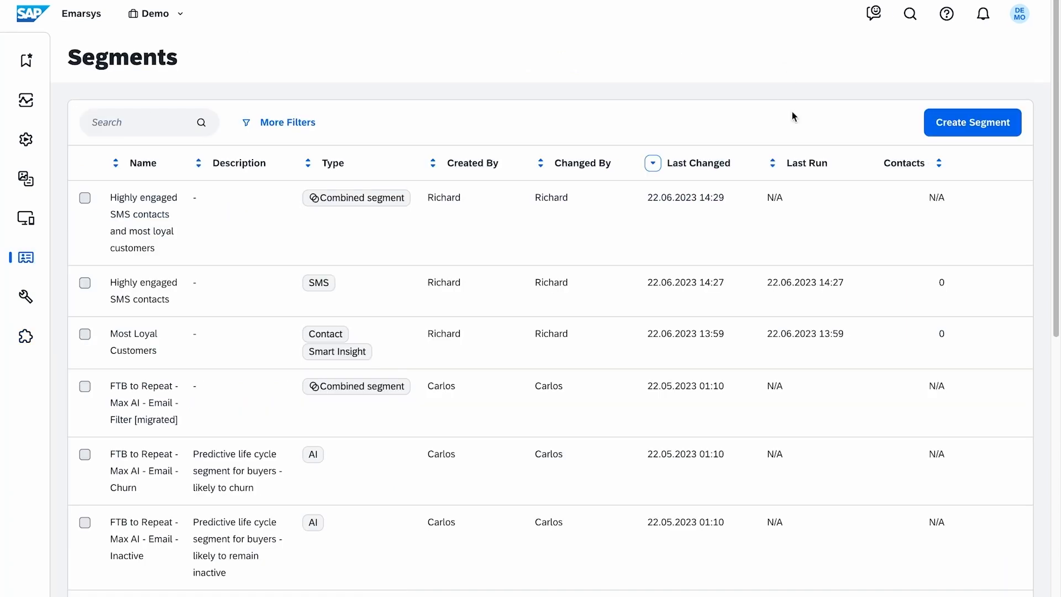
click(931, 132)
click(697, 312)
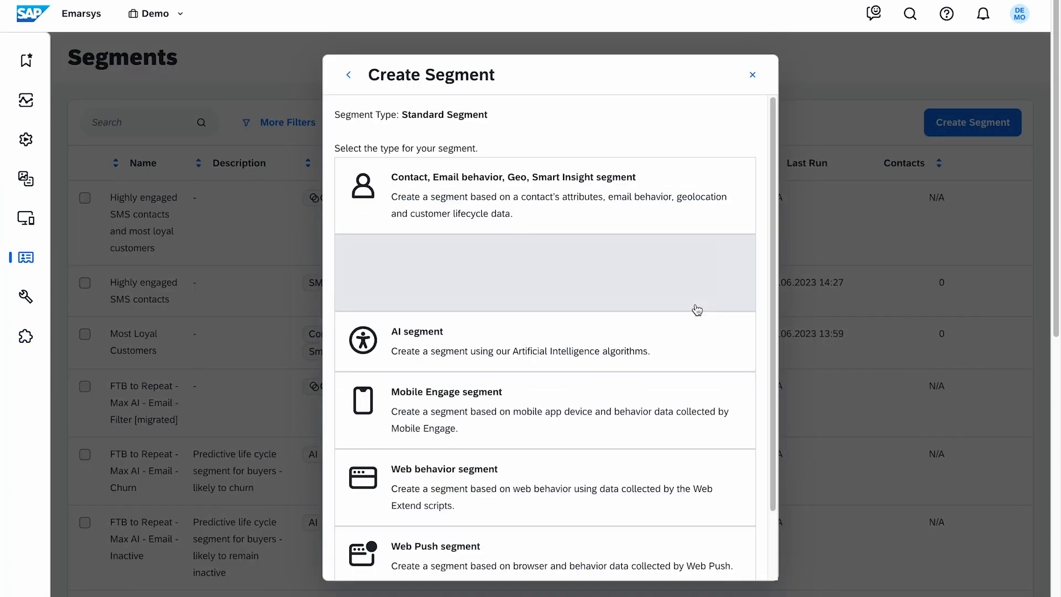
click(696, 310)
- Name the segment "Contacts who purchased in football category more than 90 days ago" and base it on the template "Purchased in category more than Y days ago"
click(379, 161)
text(Contacts who purchased in football category more than 90 days ago)
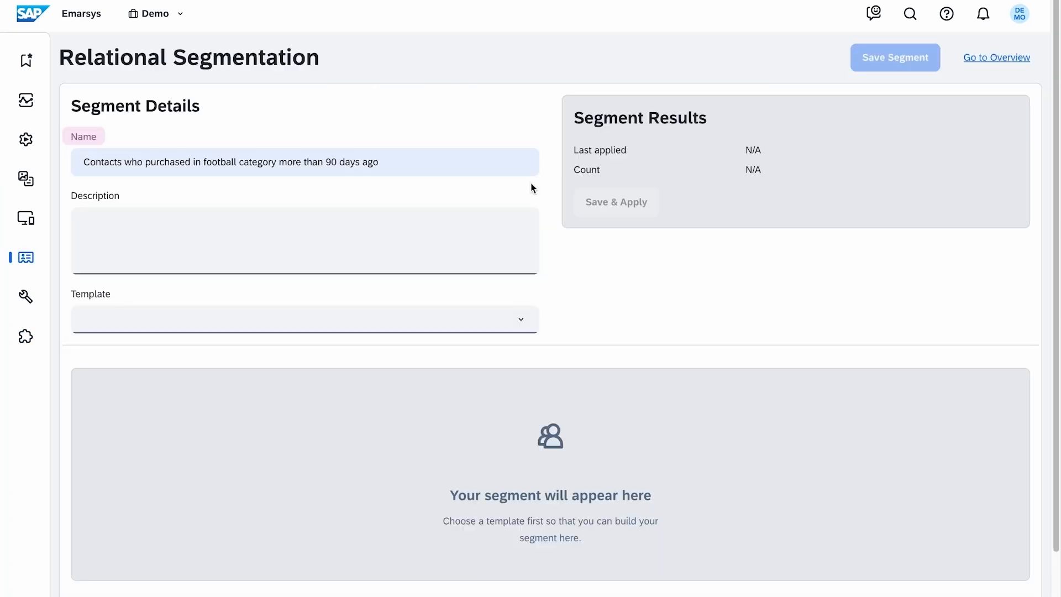
click(525, 320)
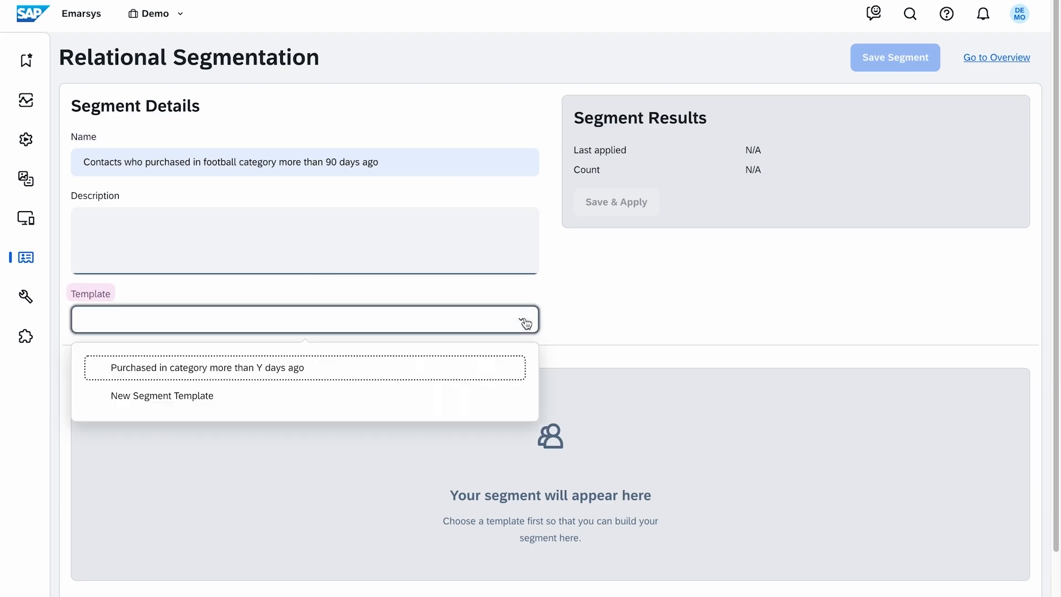
click(469, 367)
- Set the segment's category to football and the number of days to 90, and save the segment
click(354, 414)
click(287, 481)
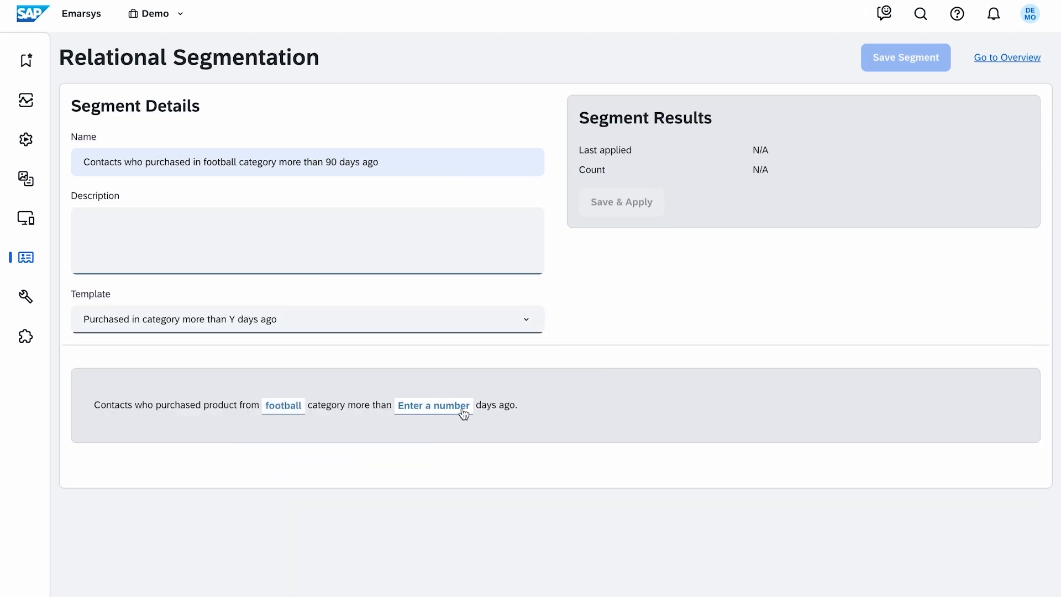
click(462, 414)
text(90)
click(912, 71)
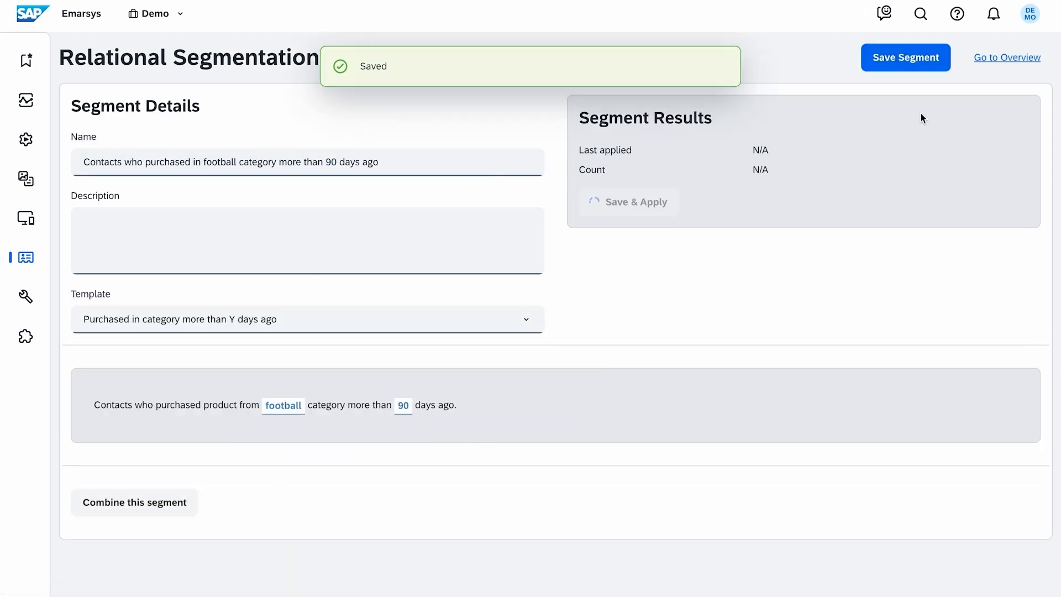
- Open the email campaign "RD - Purchased in Category Football" for editing
mouse_move(40, 228)
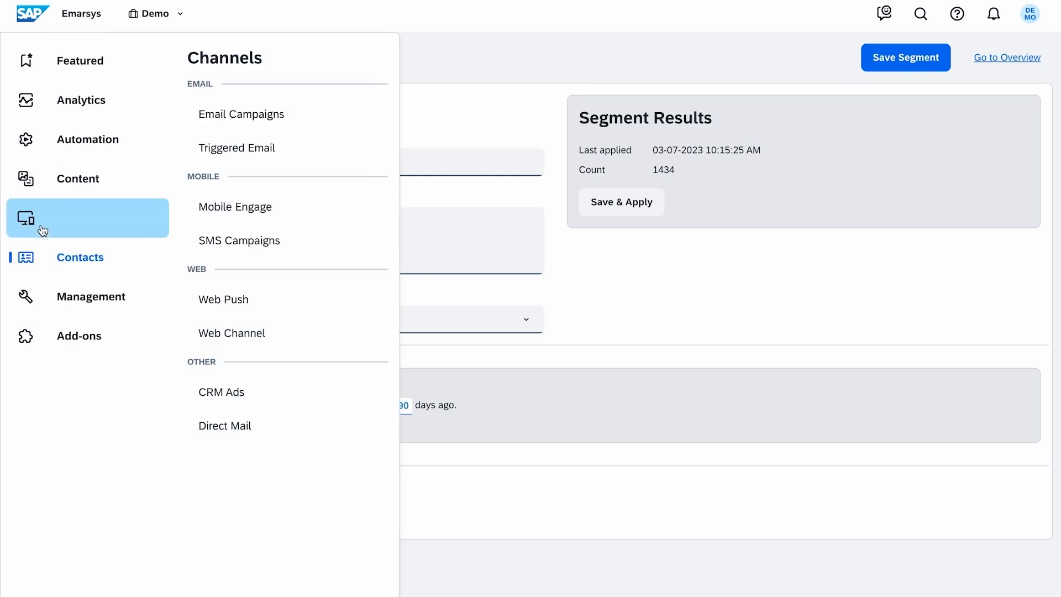
click(324, 118)
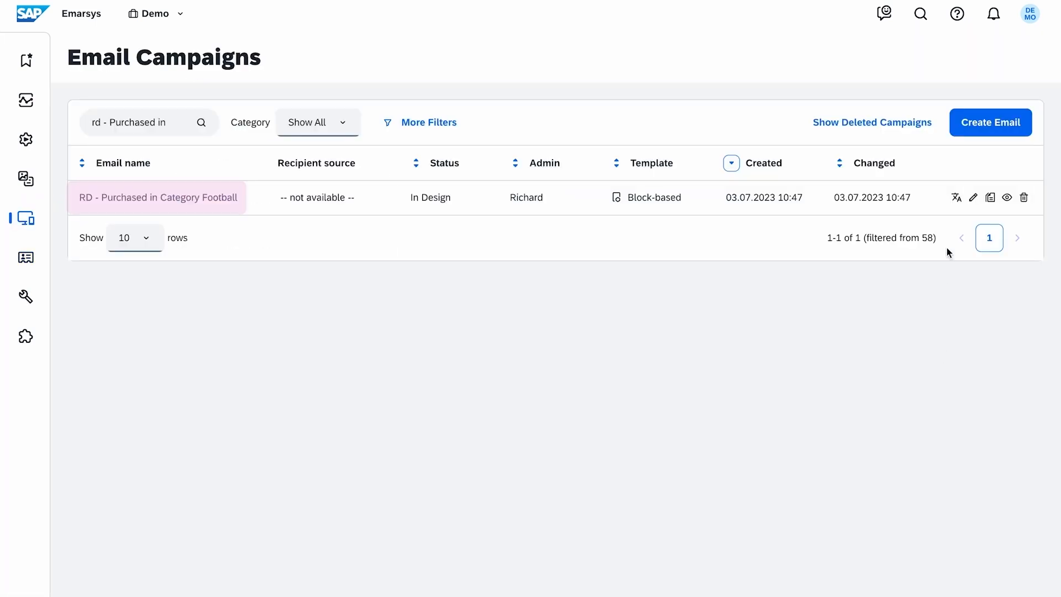
click(973, 199)
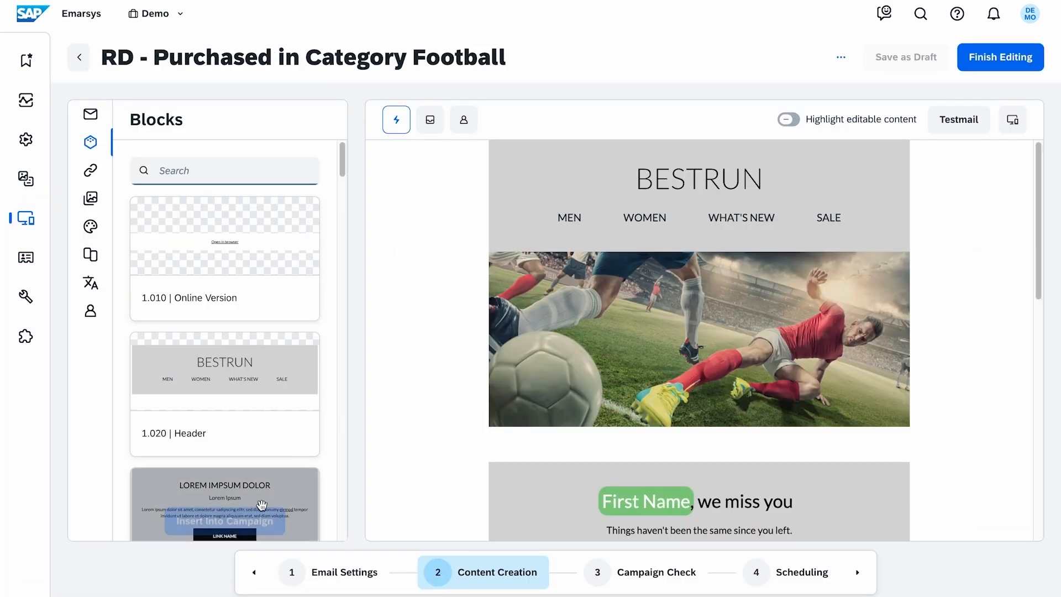
- Set the email's recipient source to the relational segment "Contacts who purchased in football category more than 90 days ago" and save the settings
click(312, 575)
click(796, 178)
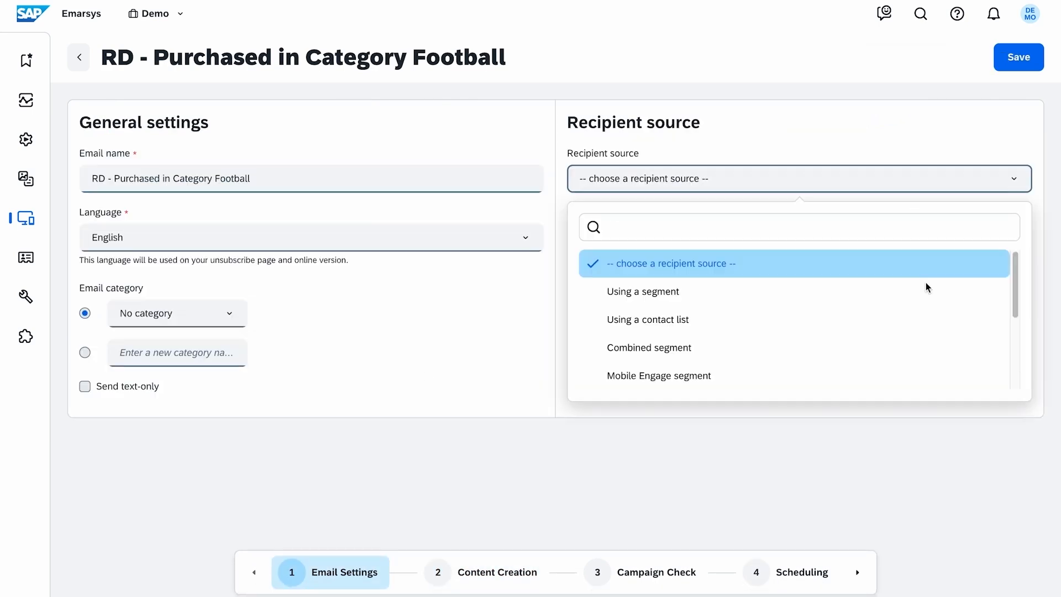
scroll(930, 287, down, 3)
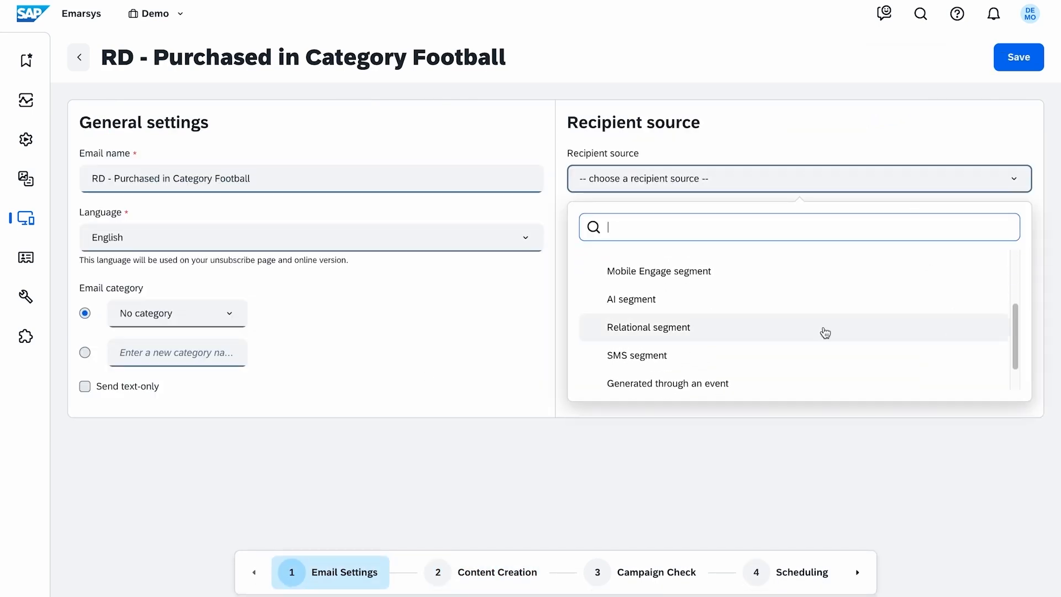
click(824, 330)
click(1015, 242)
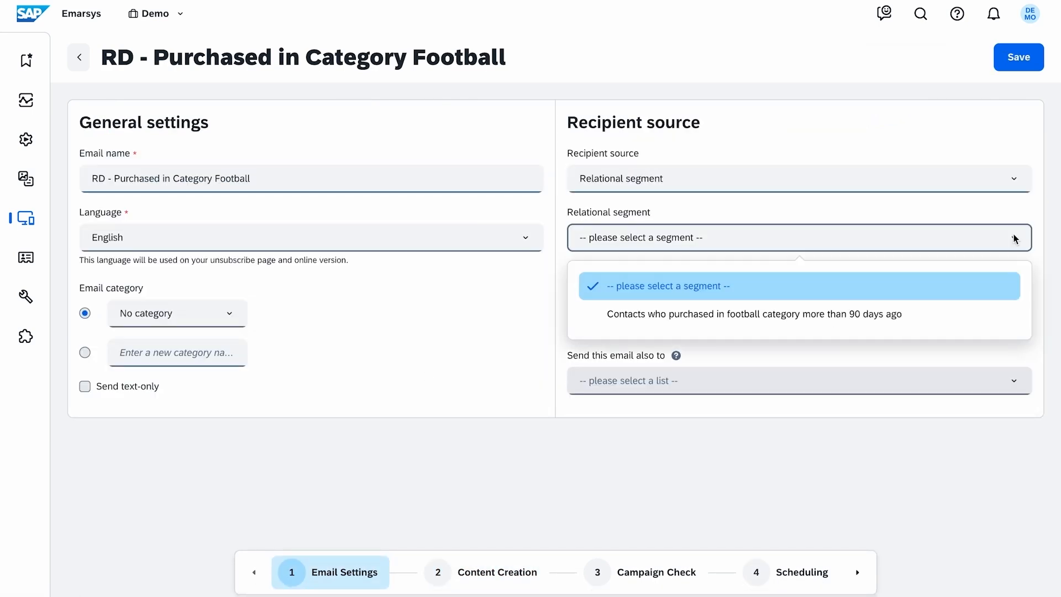
click(963, 319)
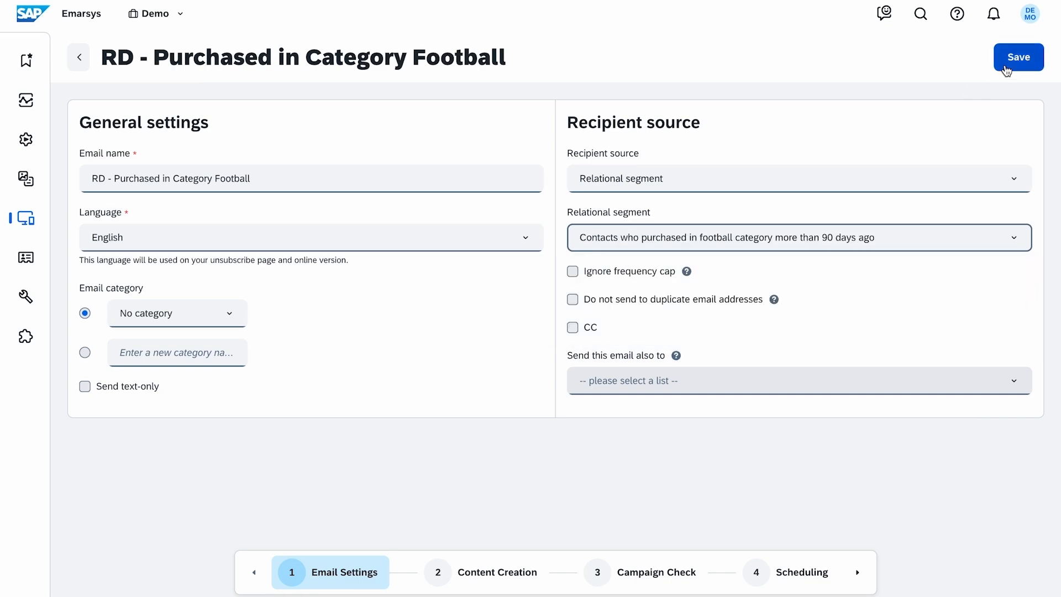
click(1005, 66)
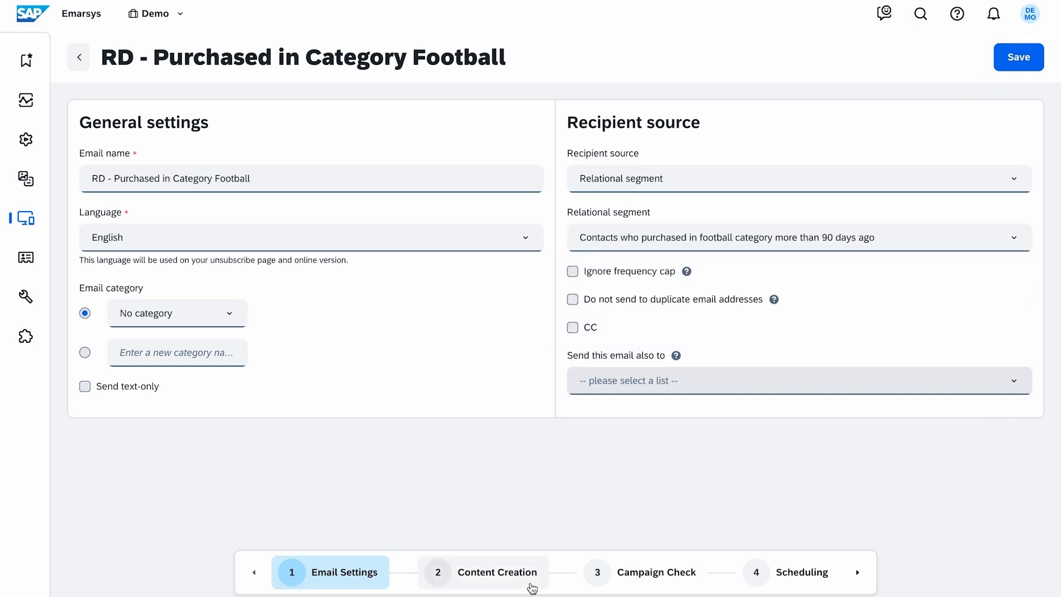
- Return to the email's content creation stage and look over the product block with its placeholder image and title
click(530, 578)
scroll(974, 202, down, 8)
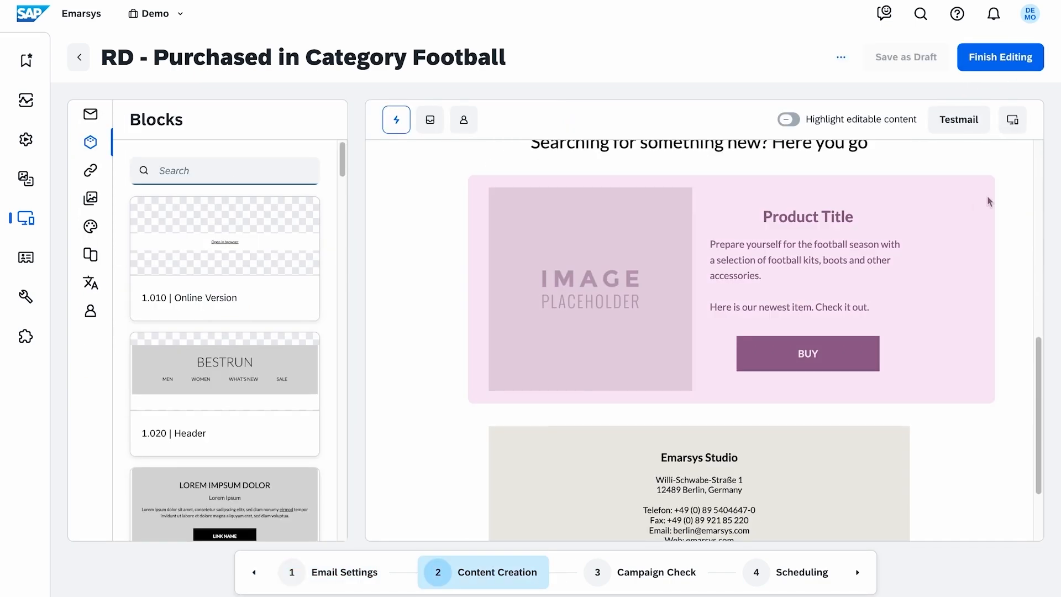
scroll(989, 201, up, 8)
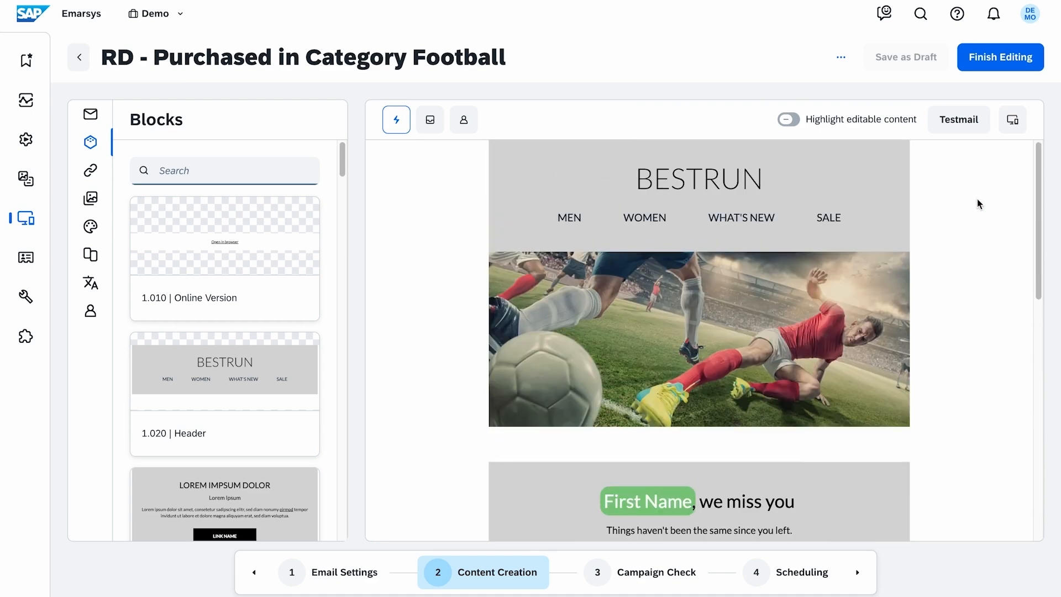
click(41, 189)
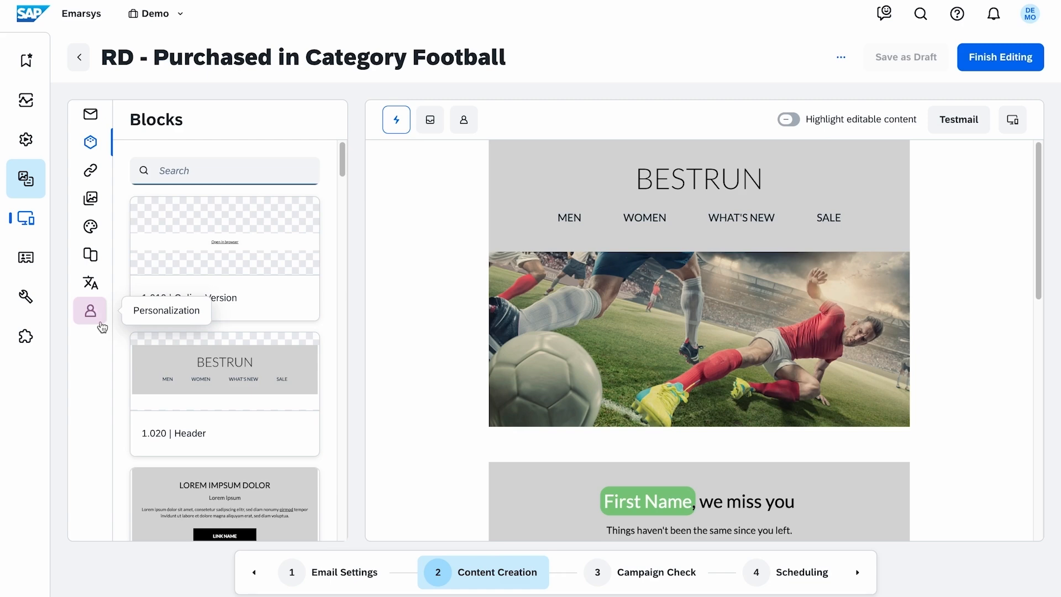
- Start a custom relational data token named "Relational Data - Product Image" and assign it to the Relational Data category
click(90, 311)
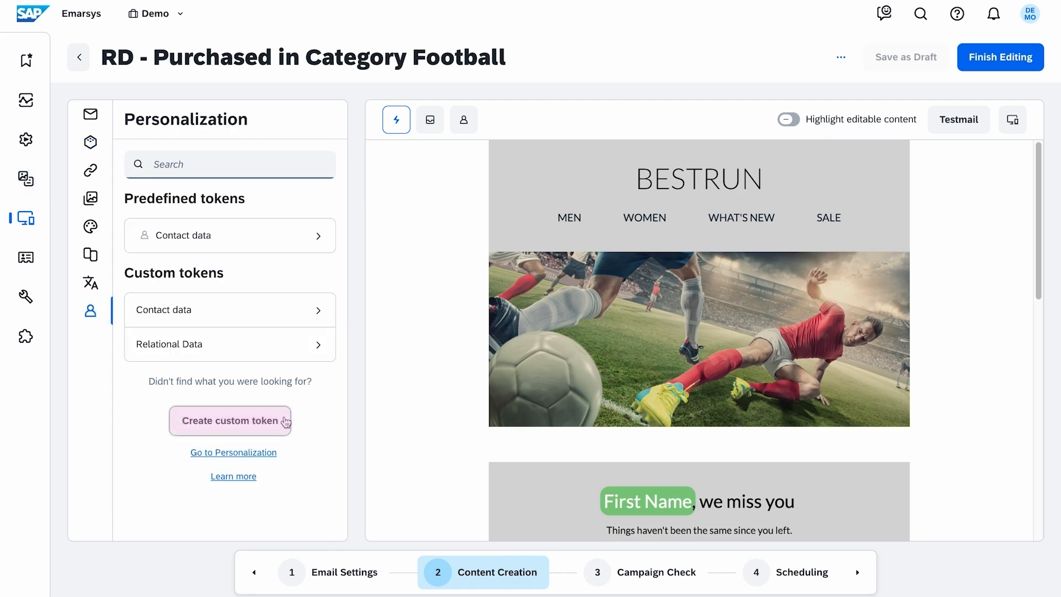
click(284, 431)
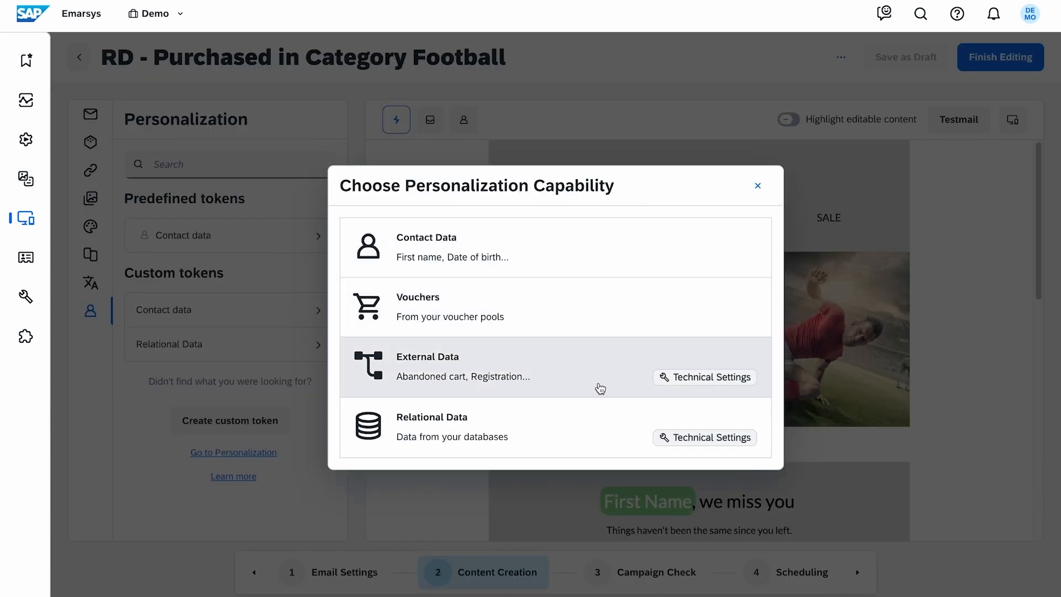
click(599, 429)
key(ctrl+v)
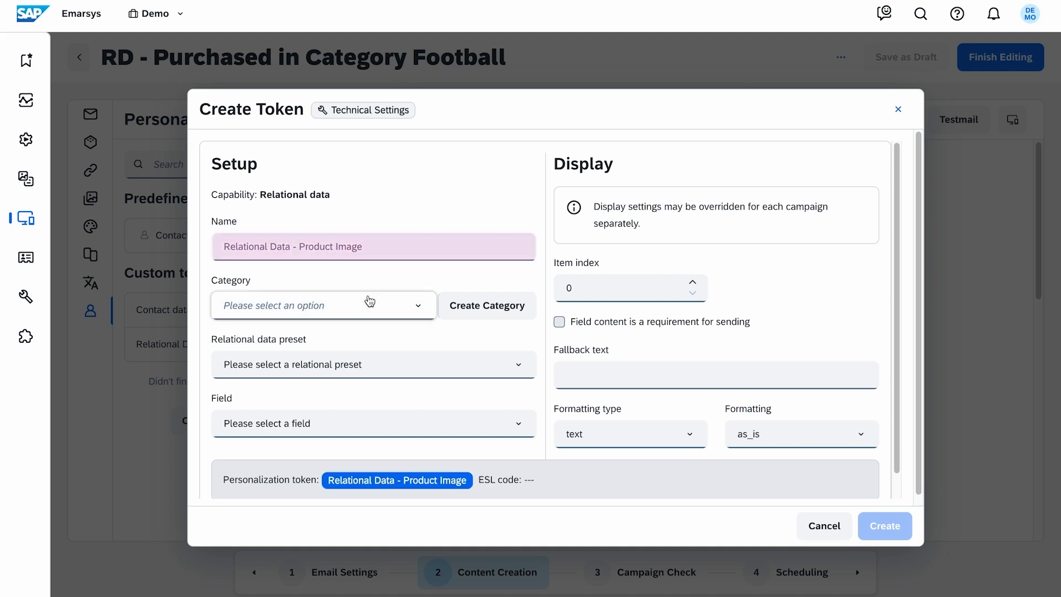
click(416, 307)
click(279, 380)
- Choose the token's relational data preset and the url field, and create the token
click(464, 343)
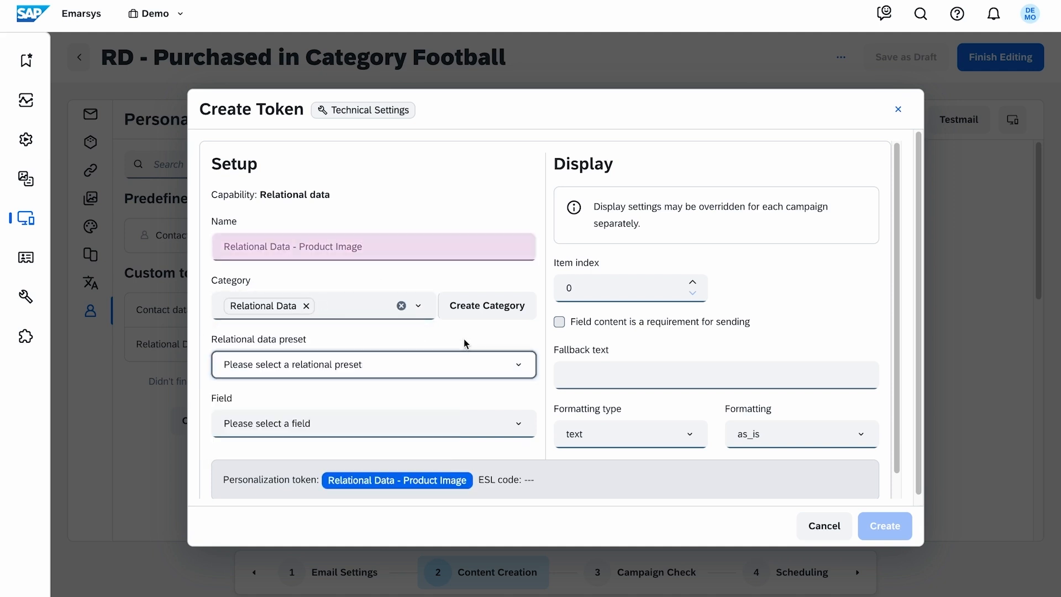
click(506, 360)
click(420, 422)
click(423, 422)
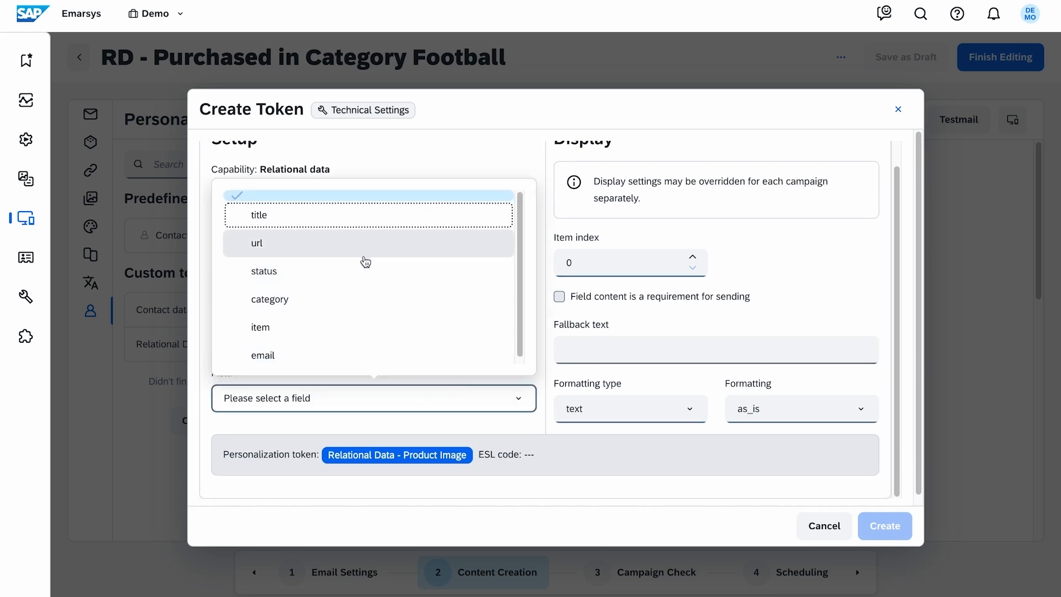
click(365, 262)
click(885, 525)
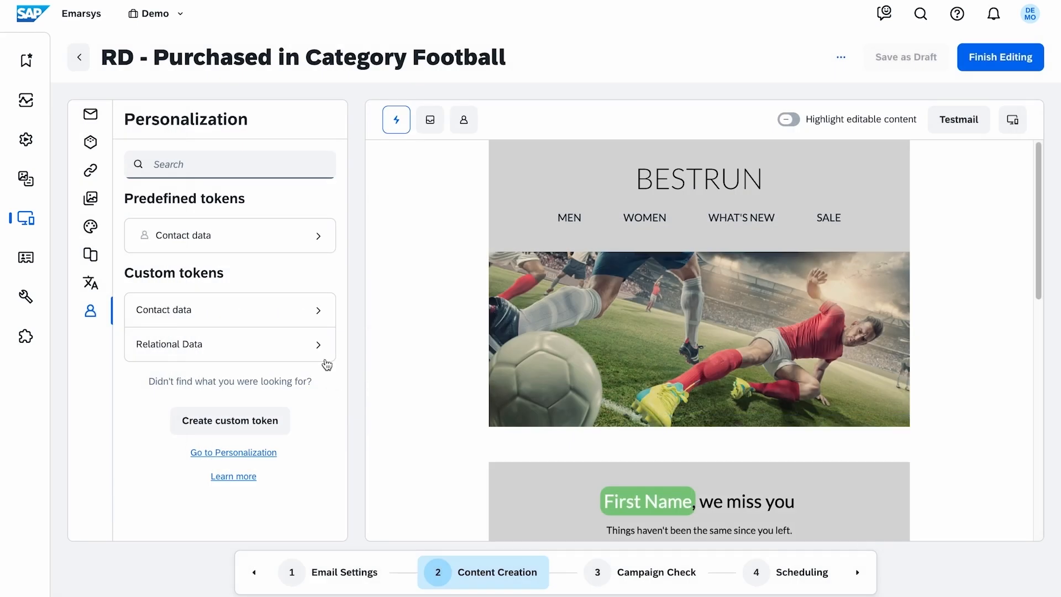
- Place the "Relational Data - Product Title" token in the product block's title
click(326, 358)
scroll(417, 248, down, 10)
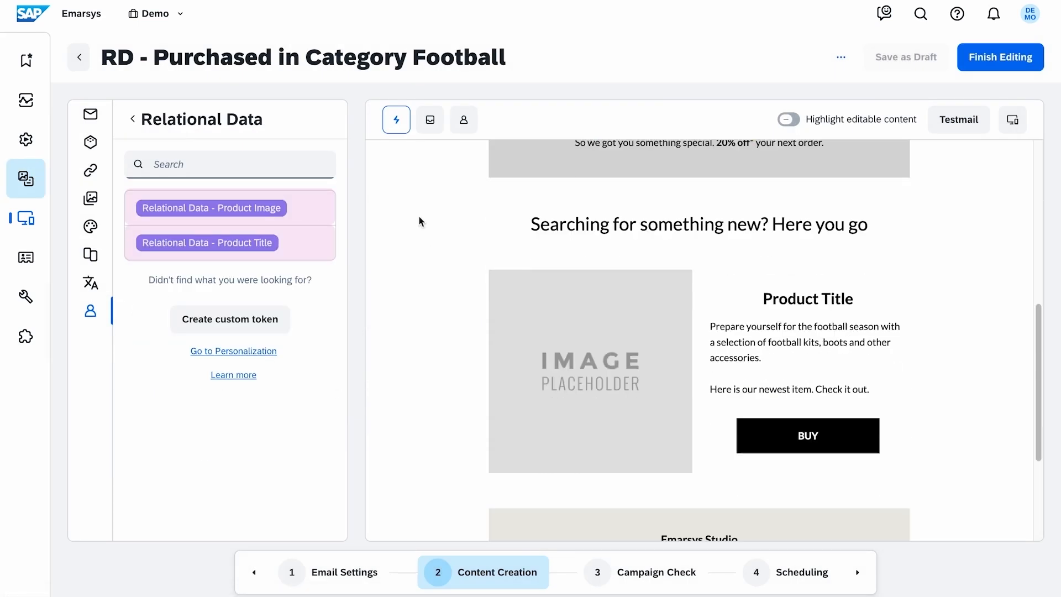
drag(232, 243, 785, 299)
- Replace the placeholder image's URL with the "Relational Data - Product Image" token and apply the image properties
click(625, 242)
click(604, 208)
triple_click(581, 252)
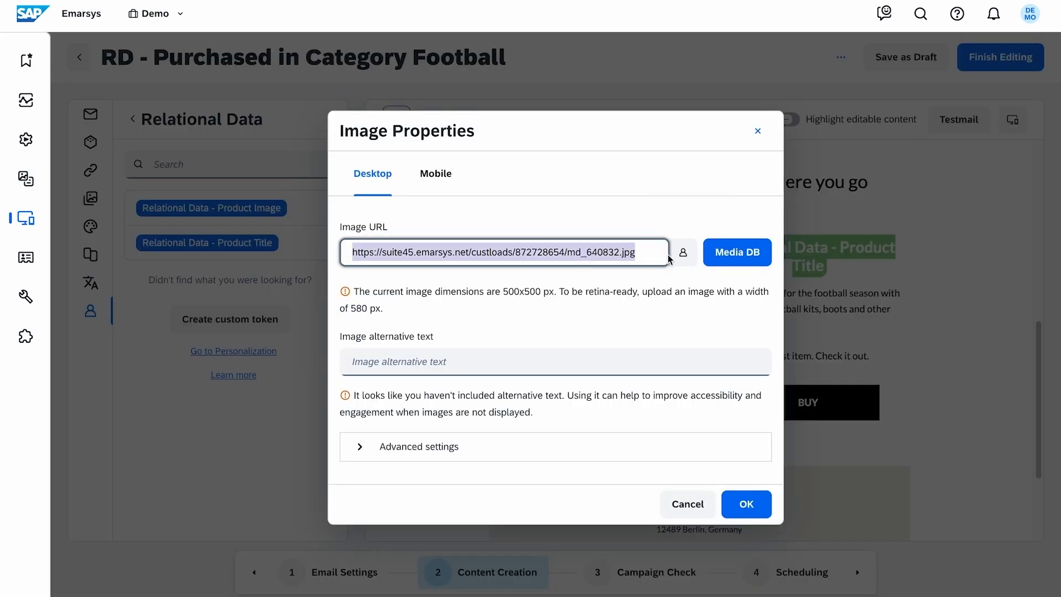
click(683, 252)
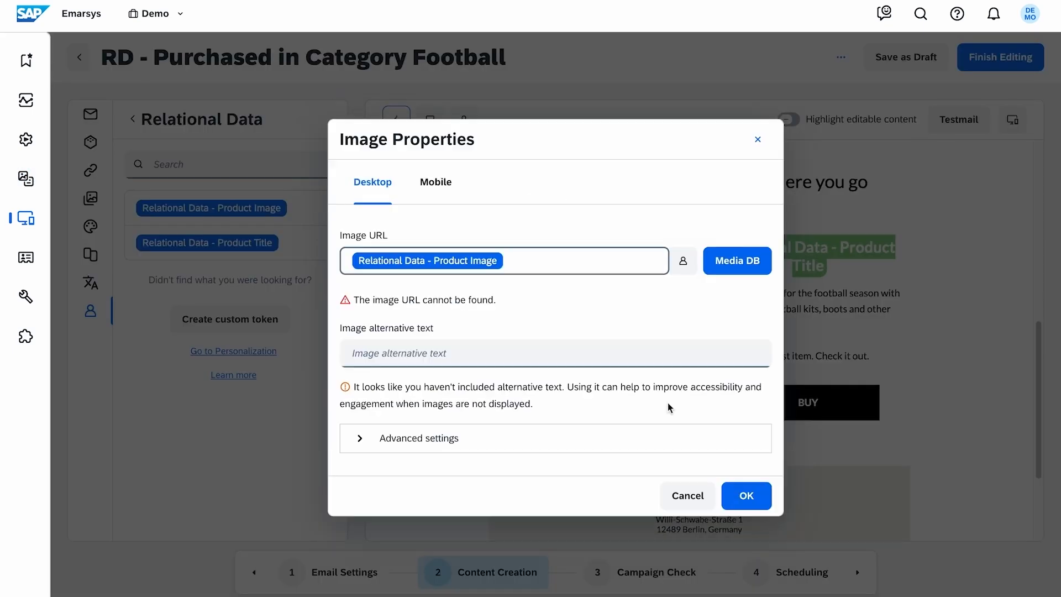
click(746, 495)
- Preview the email for a contact by entering their email address, review the personalized product block and greeting, and close the preview
click(464, 118)
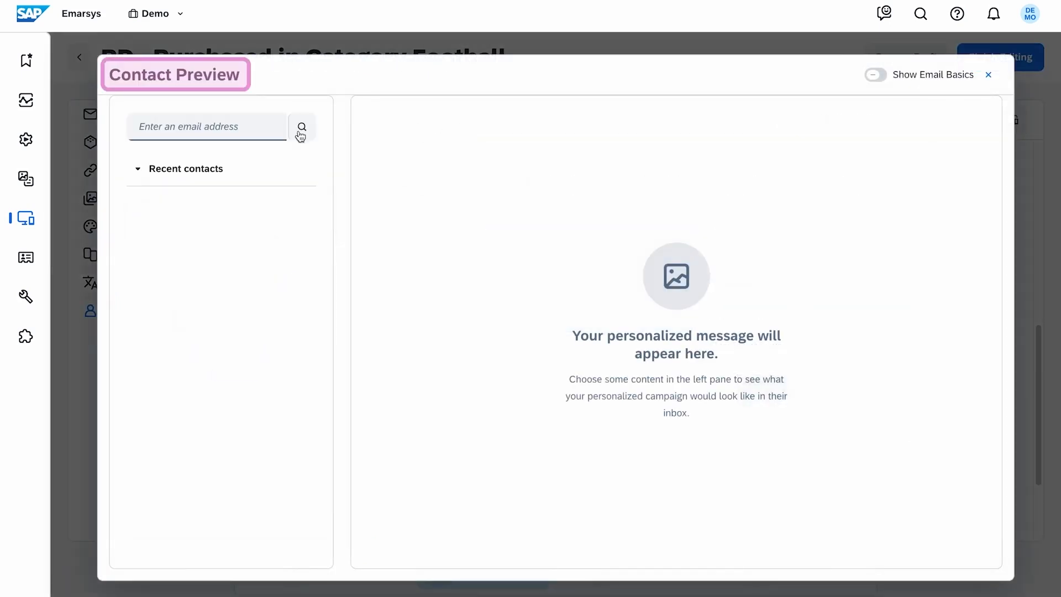
click(247, 131)
key(ctrl+v)
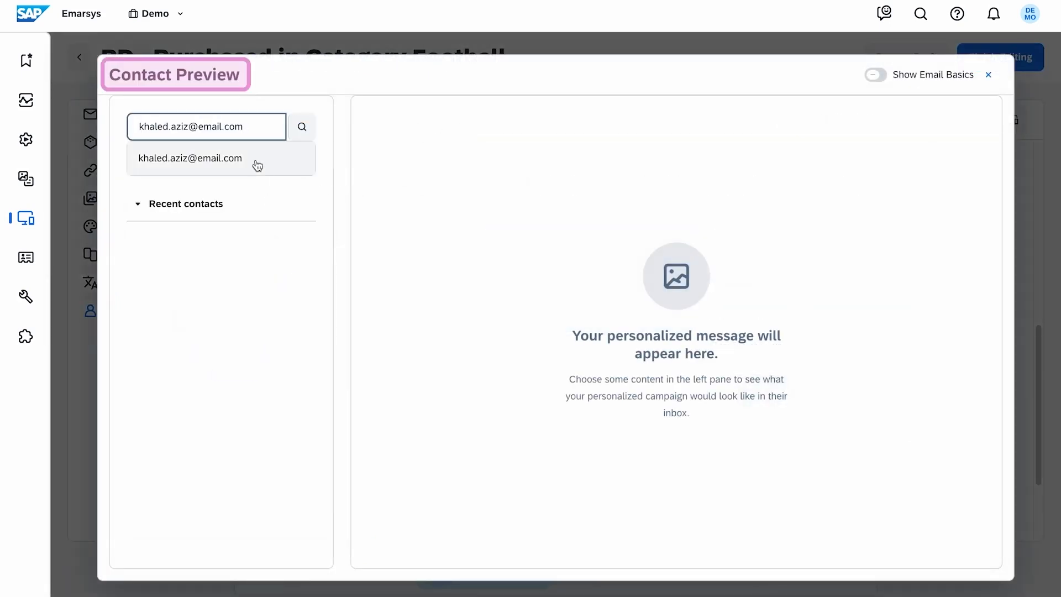
click(257, 165)
click(279, 202)
scroll(391, 221, down, 10)
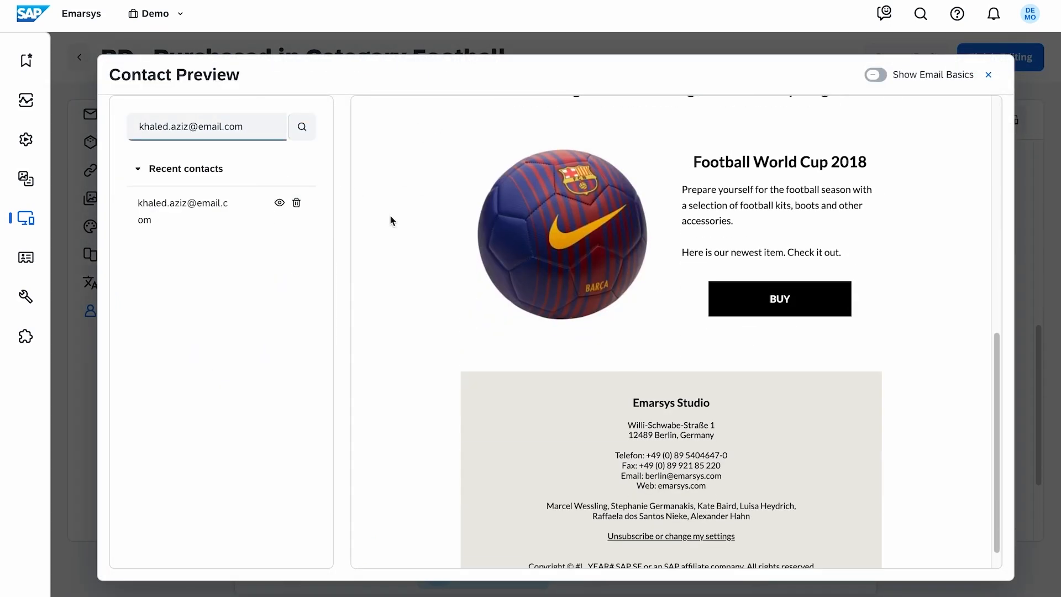
scroll(390, 216, down, 1)
scroll(434, 194, up, 10)
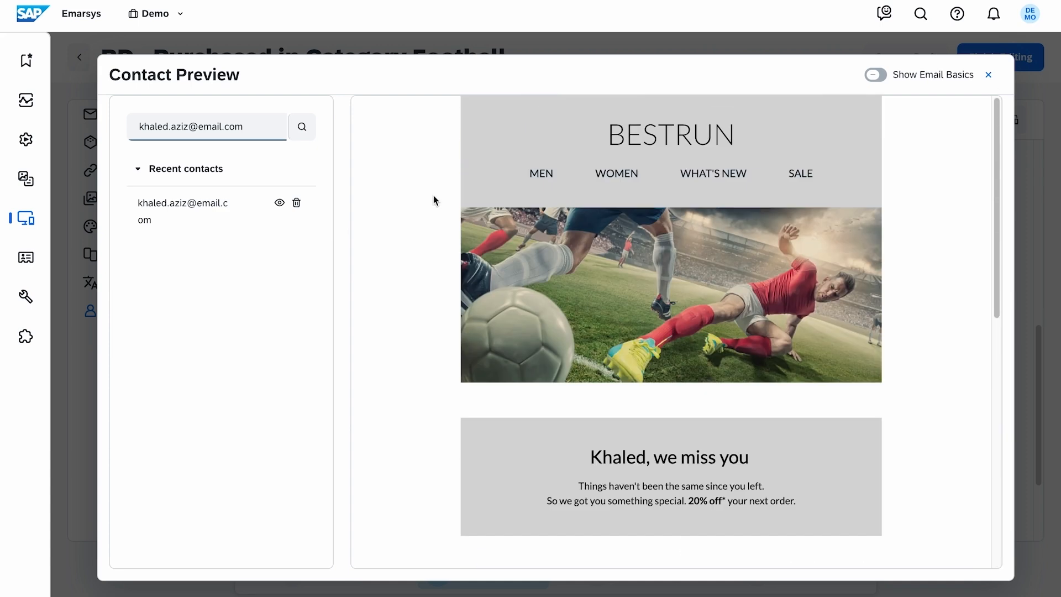
click(989, 75)
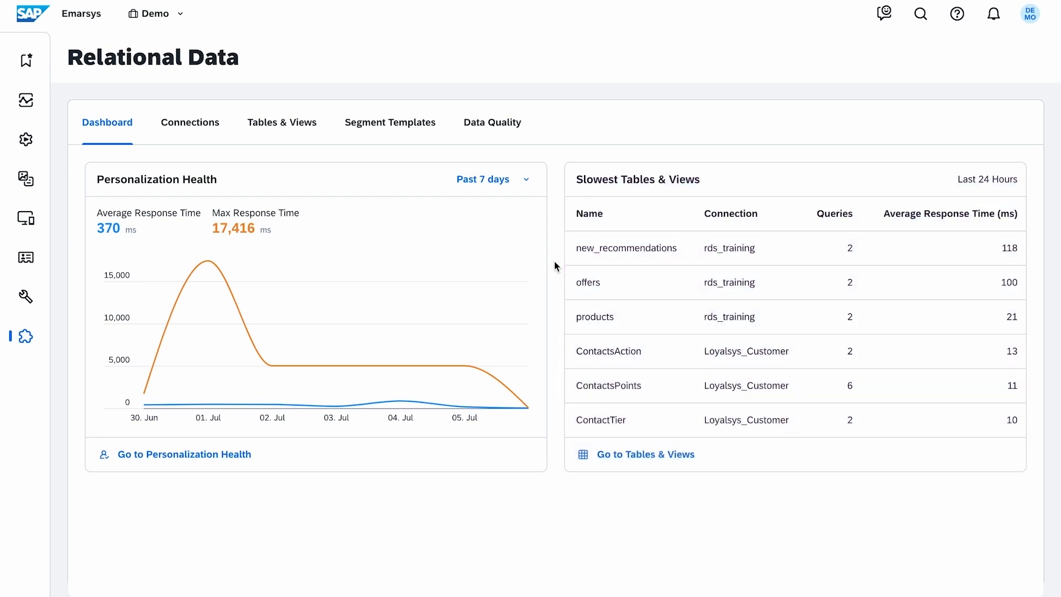
- Review the Relational Data API errors and the personalization health details of the new_recommendations table
click(492, 137)
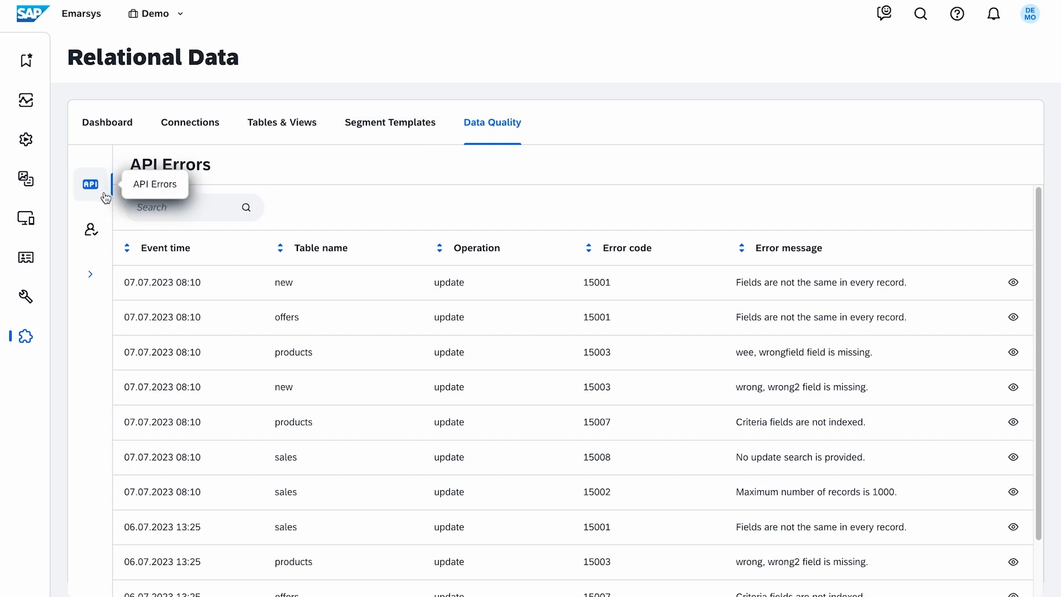
click(91, 229)
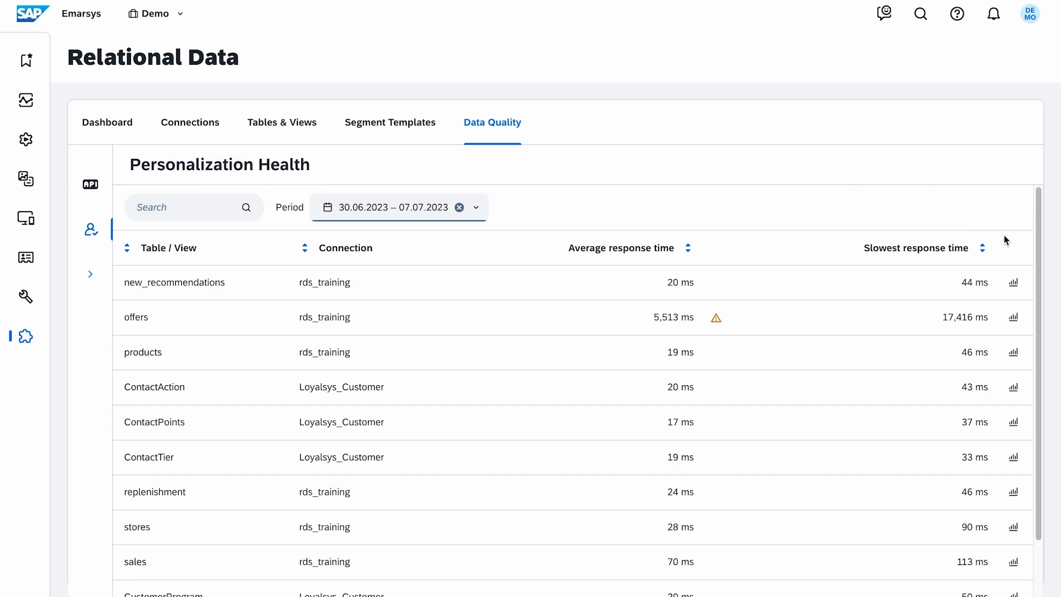
click(1019, 291)
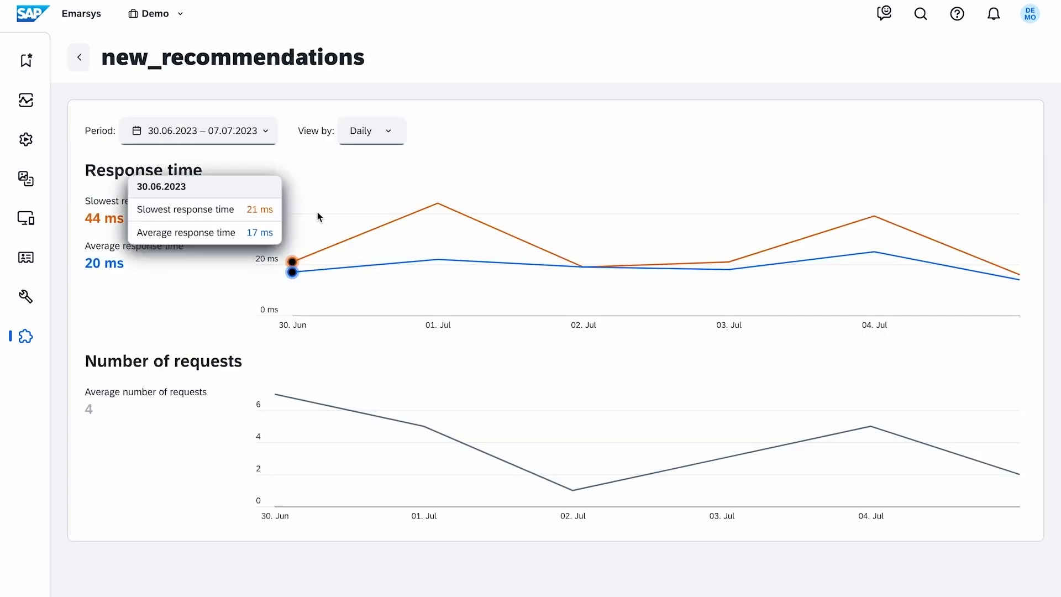